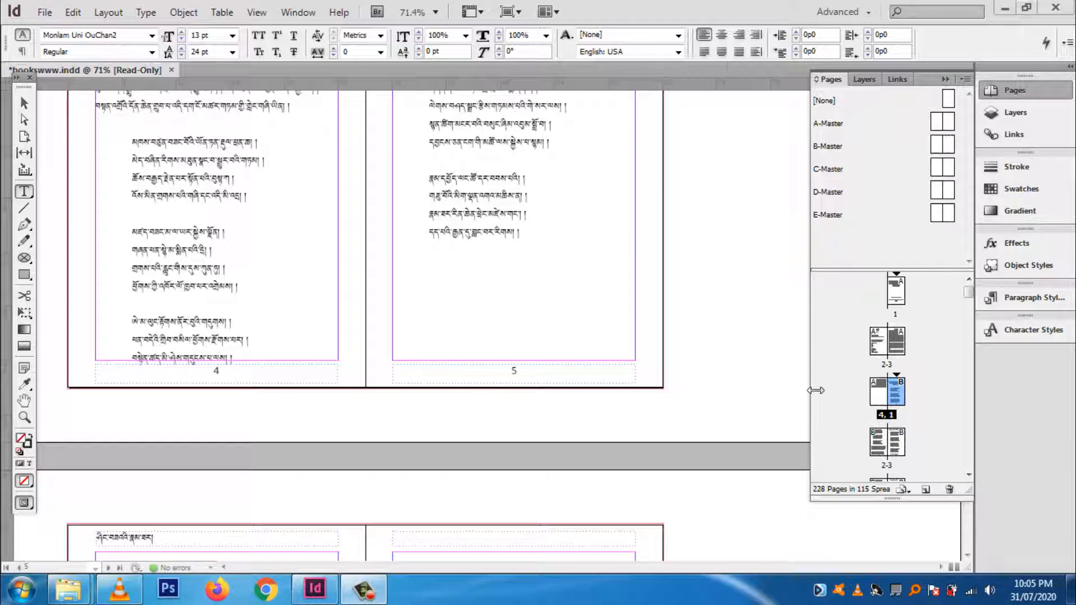
Step: Examine the chapter heading and body text on the 6-7 spread and browse the document's page thumbnails
click(538, 344)
scroll(527, 336, down, 5)
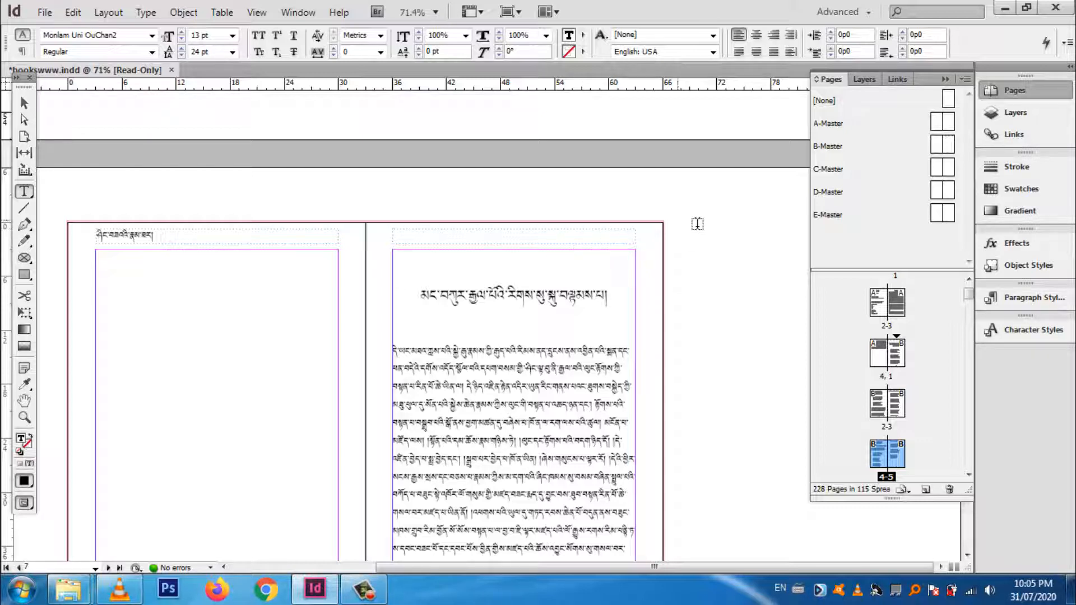
click(446, 319)
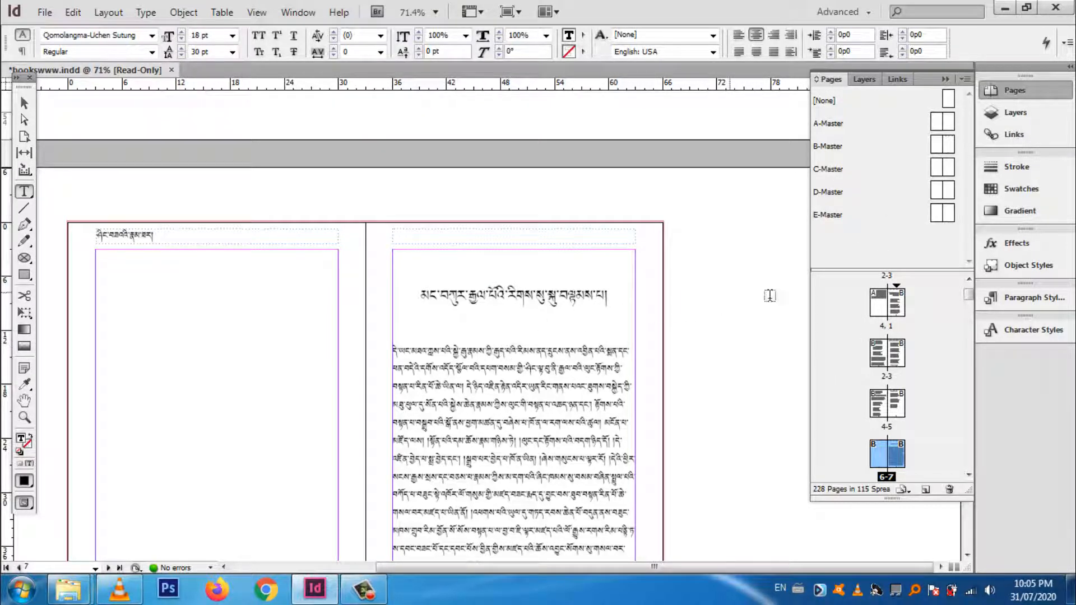
click(515, 336)
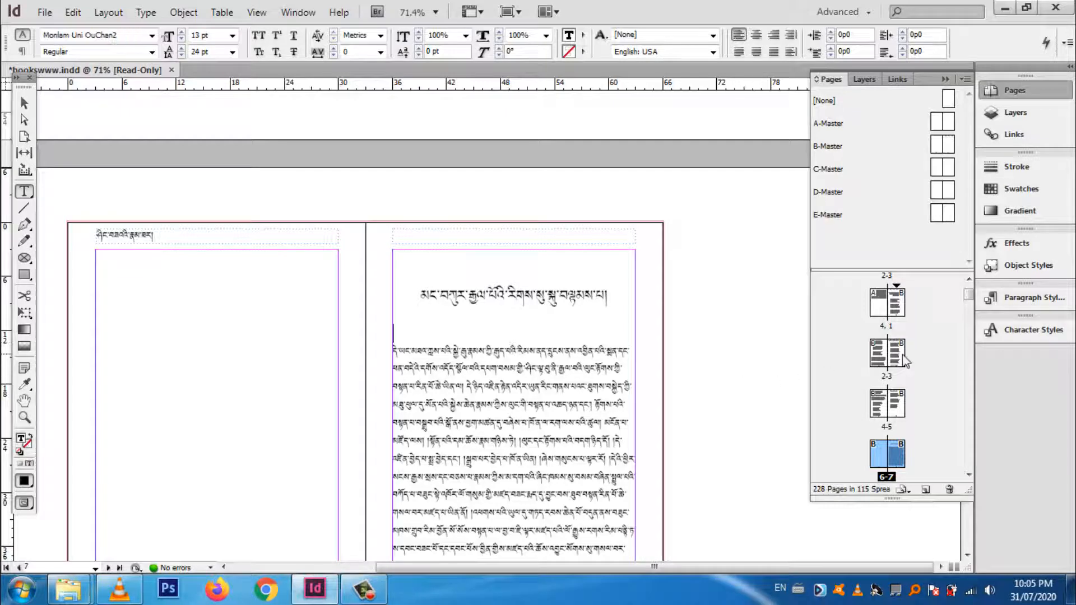
click(911, 319)
scroll(894, 359, down, 5)
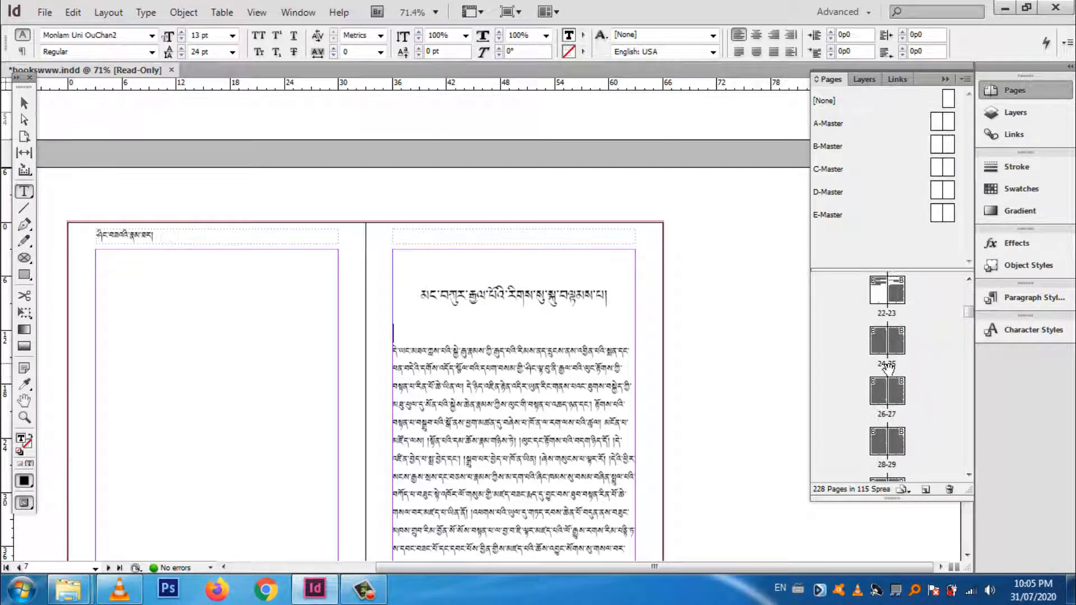
scroll(887, 347, up, 5)
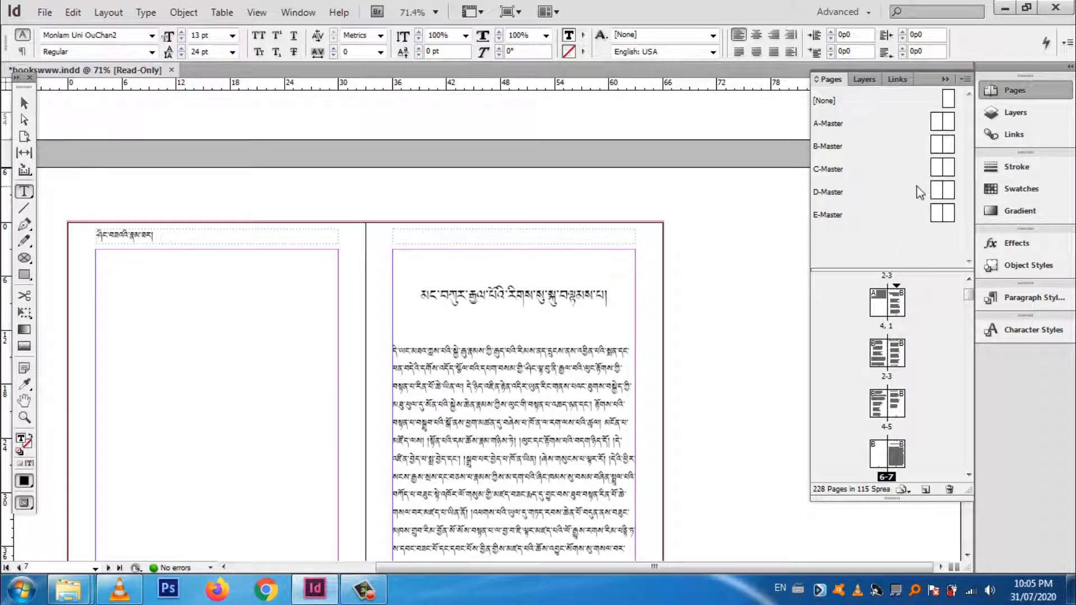
Step: Open the B-Master spread and place the text cursor in the right-hand page's empty header frame
double_click(939, 145)
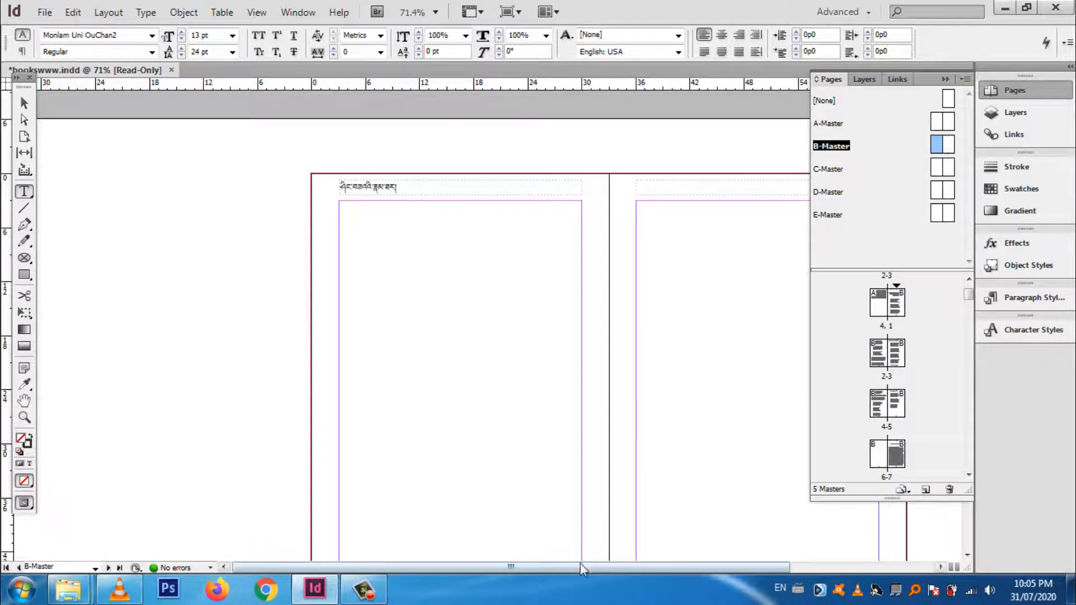
drag(580, 562, 675, 555)
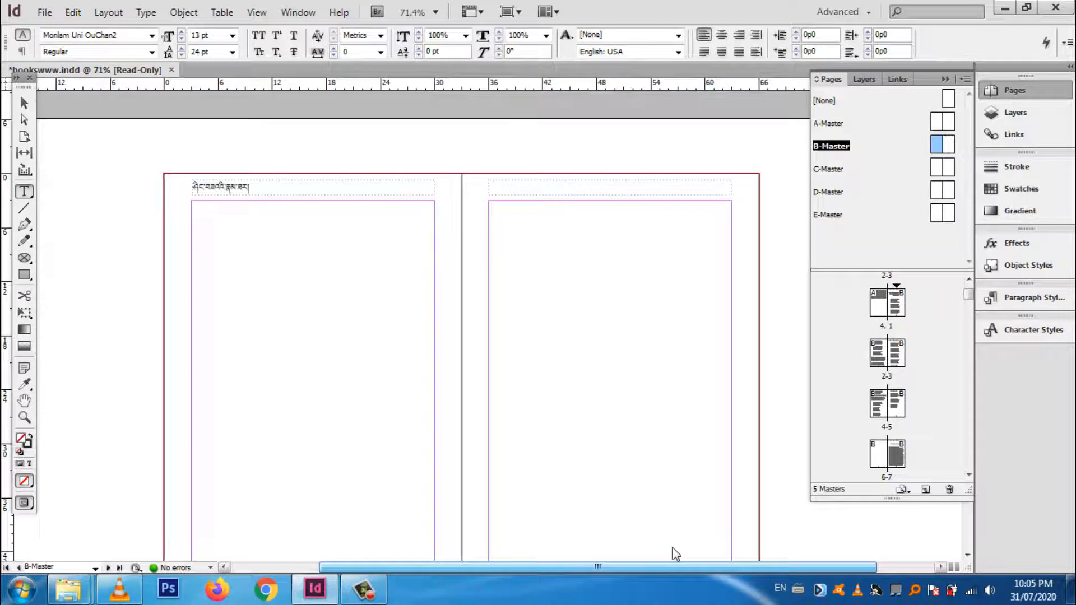
click(571, 194)
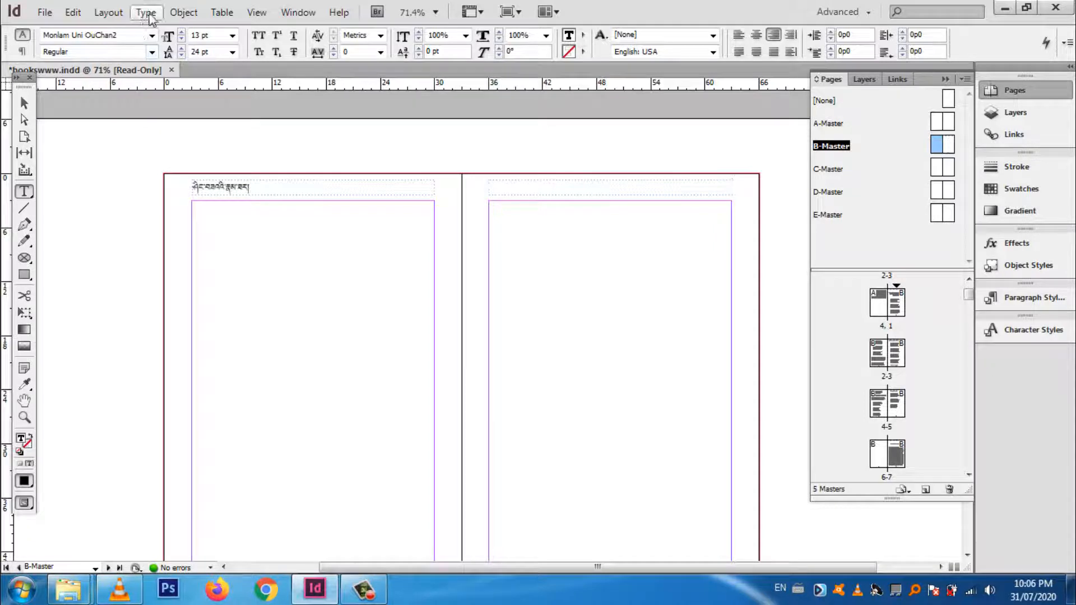
Step: Start defining a new text variable and name it content 1
click(182, 12)
mouse_move(143, 19)
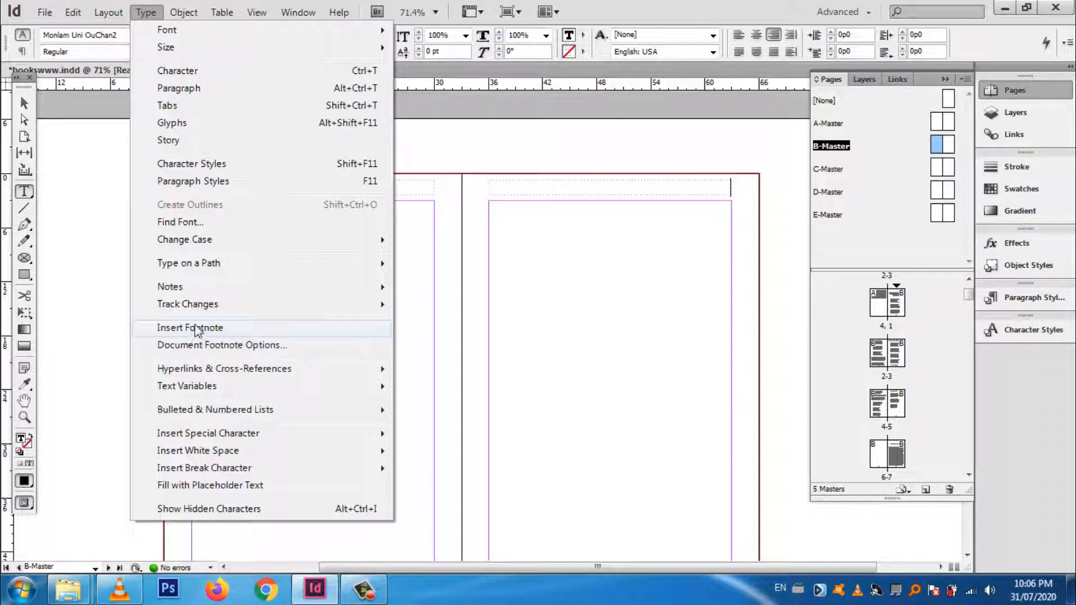
mouse_move(214, 387)
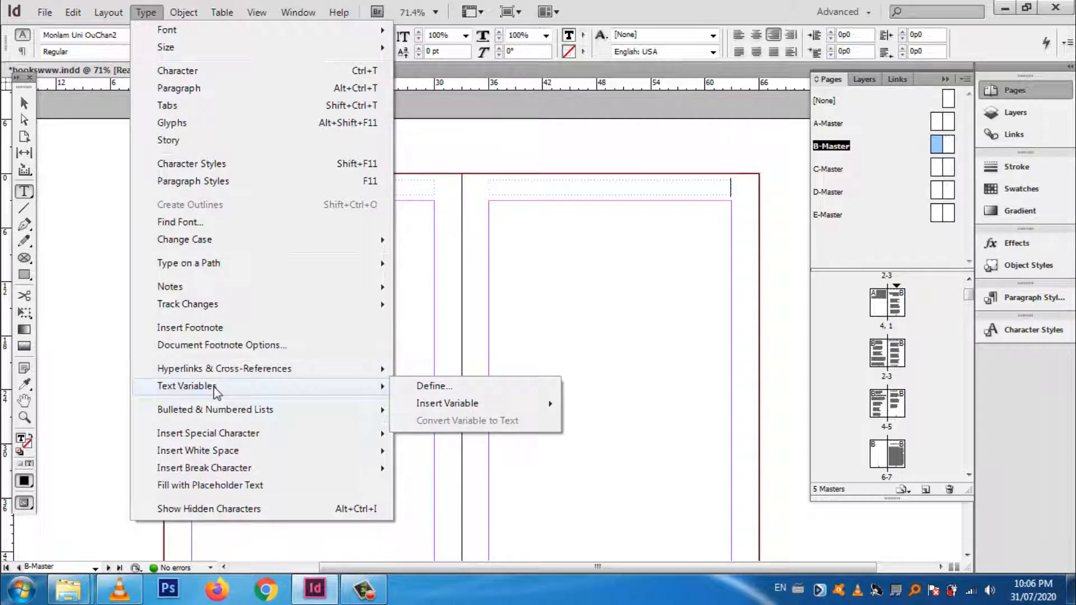
click(428, 392)
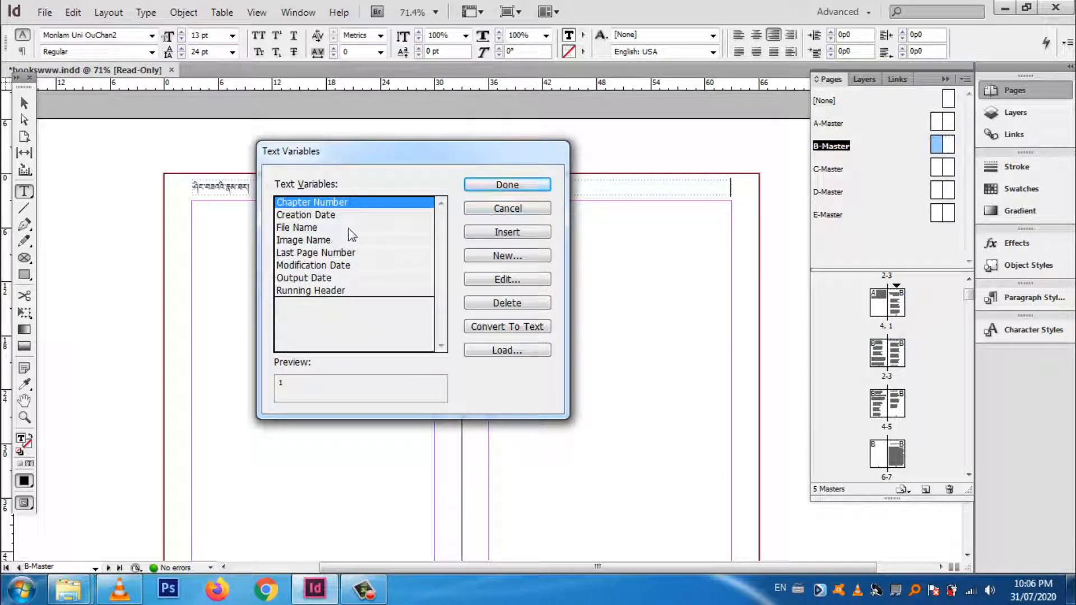
click(503, 257)
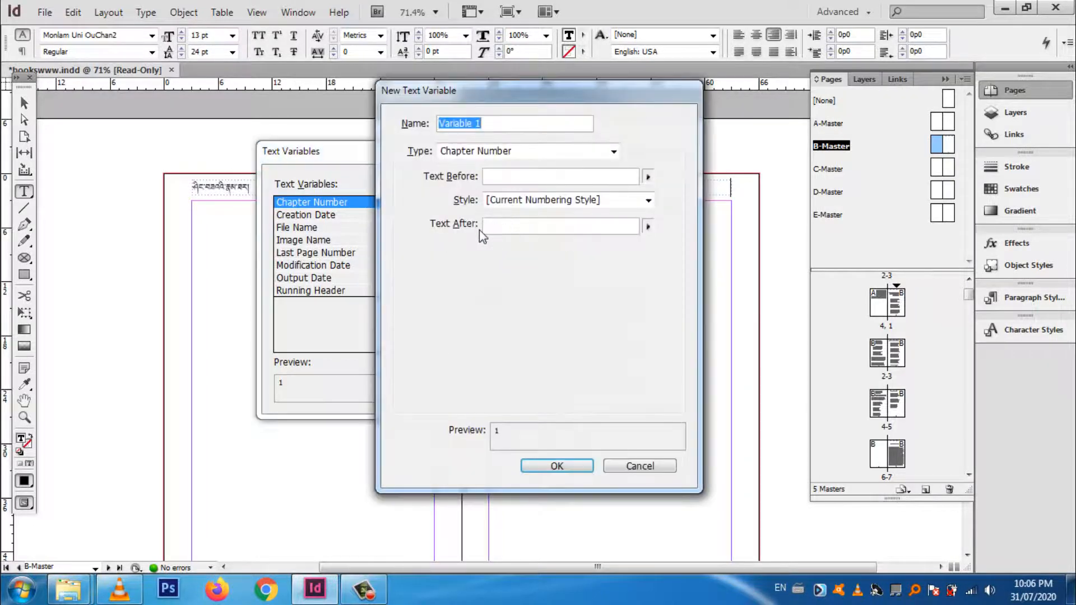
text(oc)
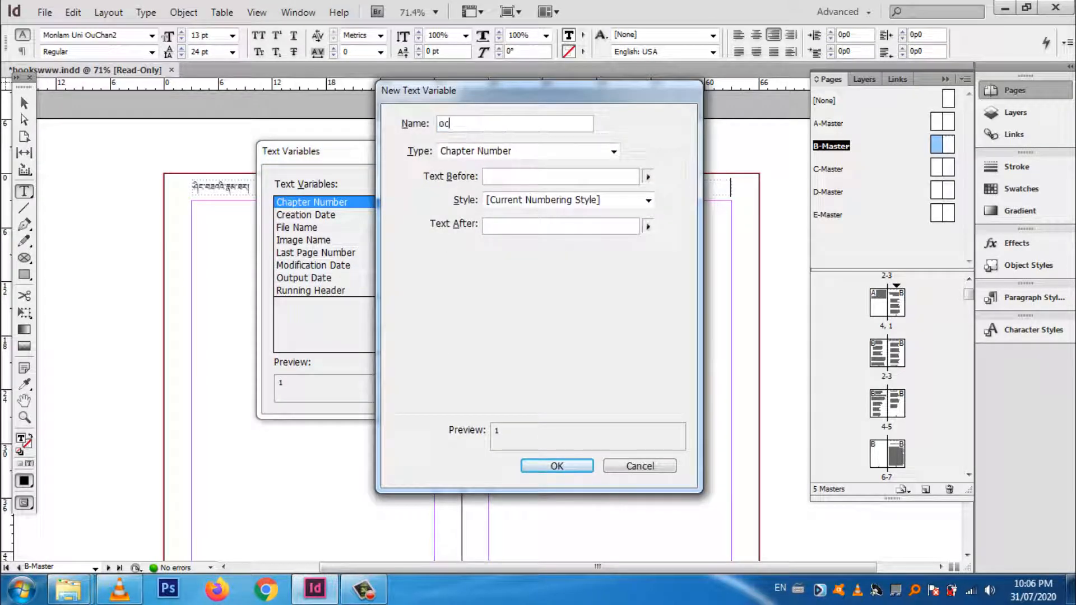
text(ntent)
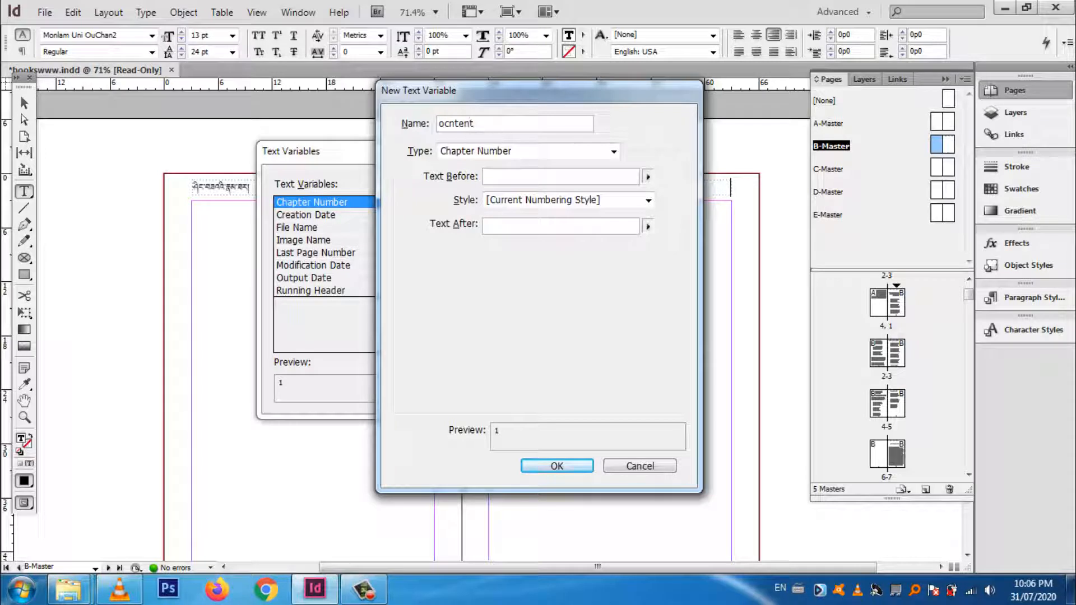
key(BackSpace)
key(BackSpace)
key(BackSpace)
key(BackSpace)
key(BackSpace)
key(BackSpace)
key(BackSpace)
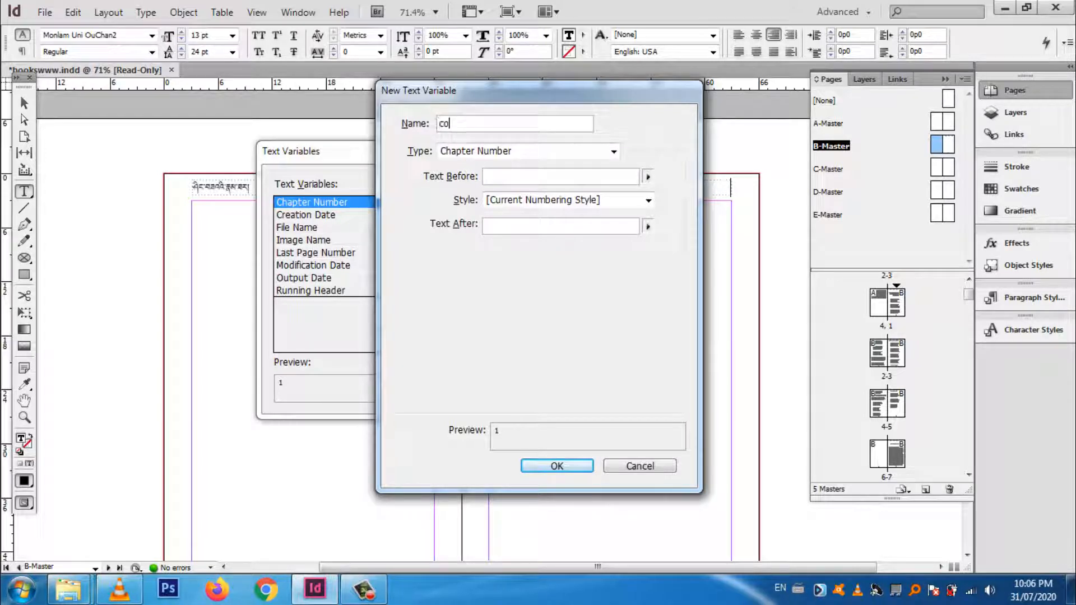
text(content 1)
Step: Set the new variable's type to Running Header (Paragraph Style)
click(540, 151)
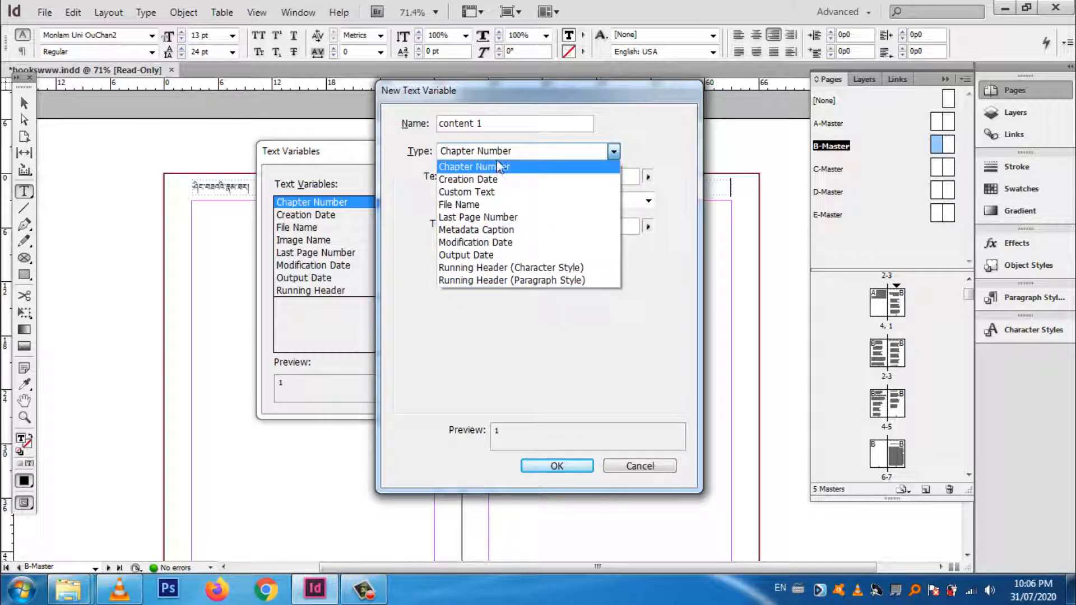
click(430, 158)
click(468, 155)
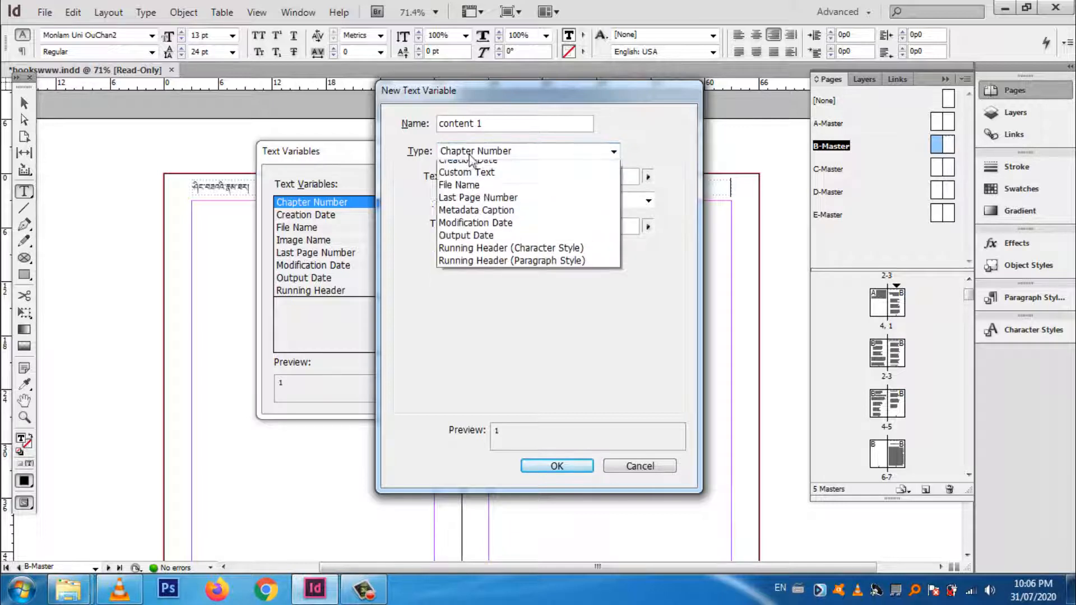
click(513, 280)
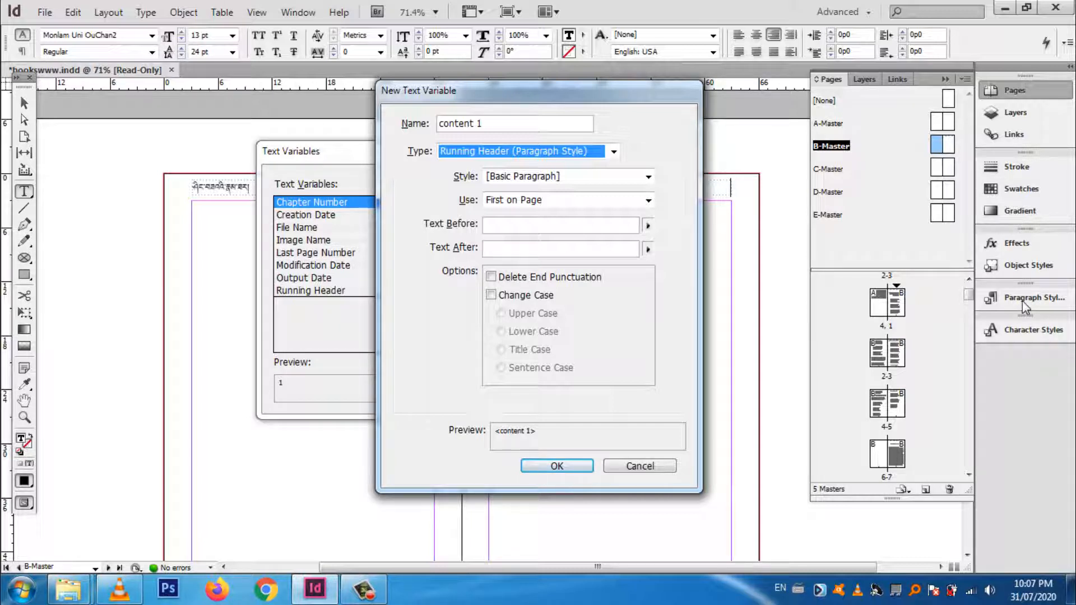
Step: Base the running header on the content 1 paragraph style, keep its use as First on Page, and save the variable
click(609, 179)
click(606, 176)
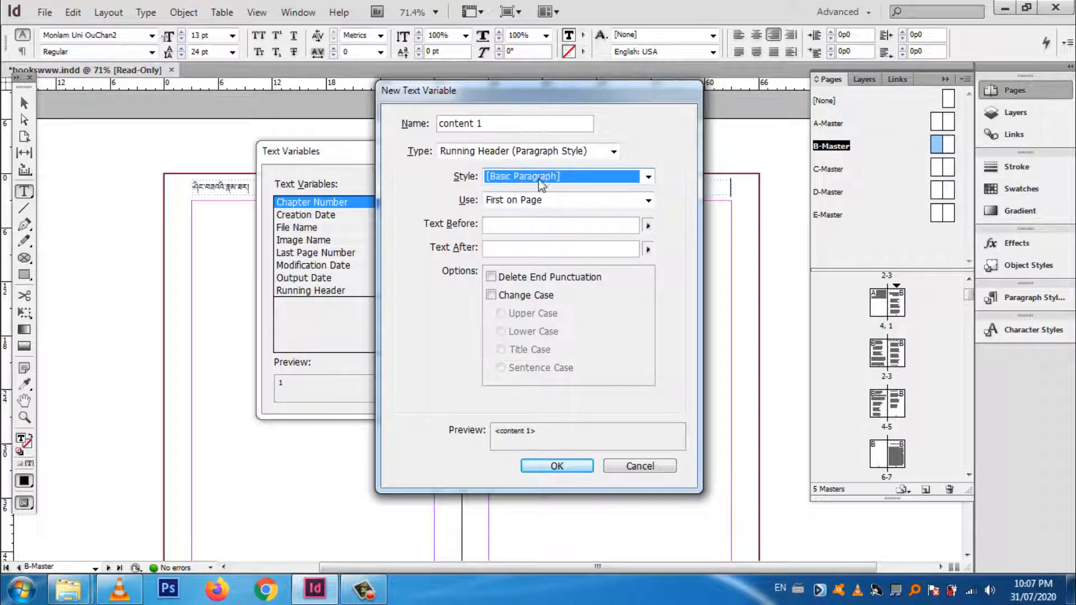
click(610, 177)
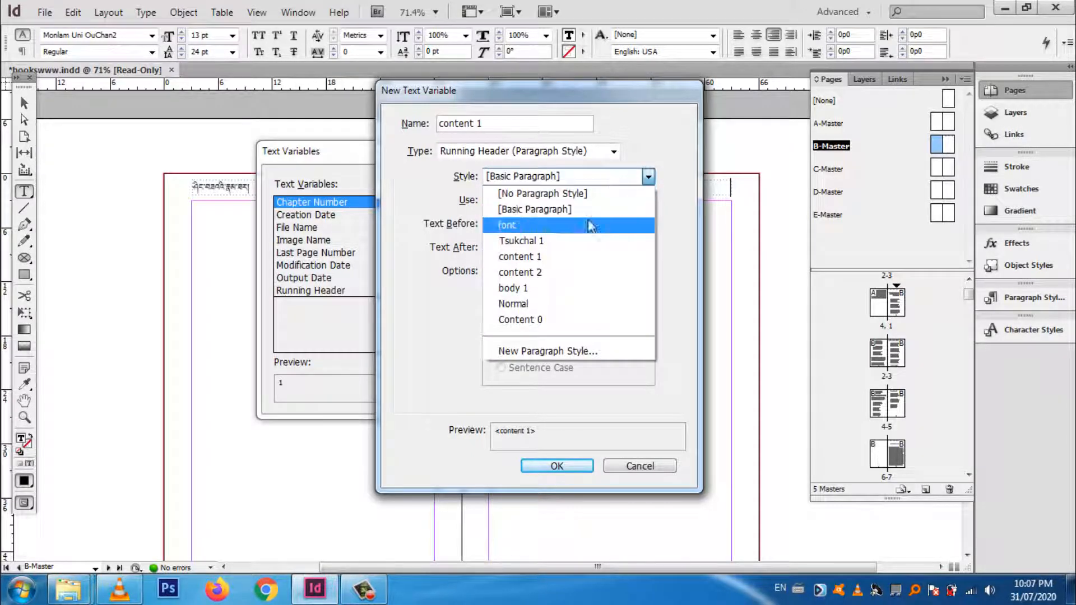
click(543, 259)
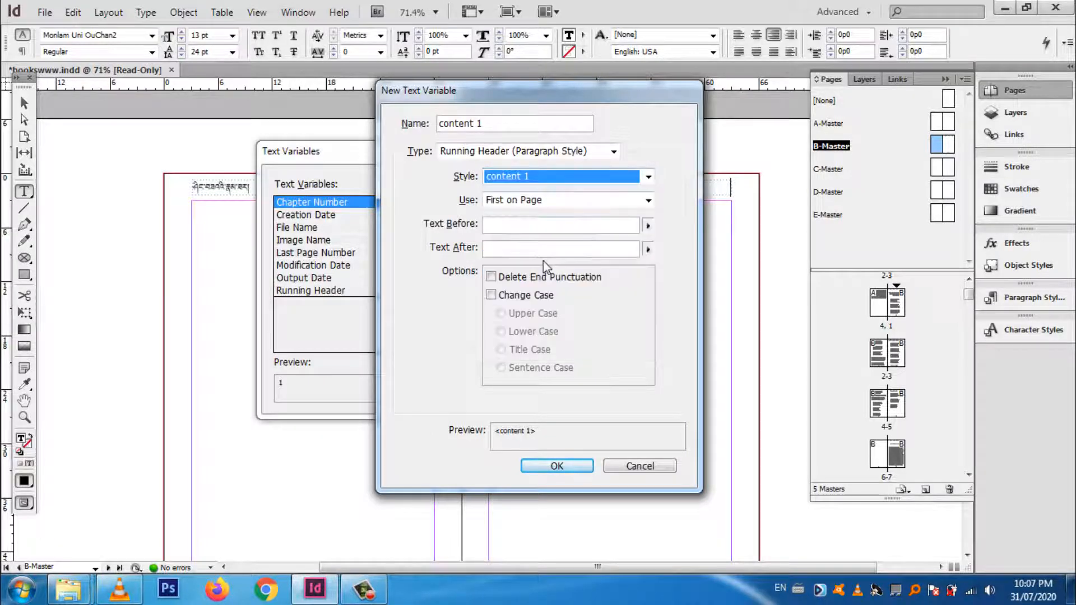
click(589, 202)
click(589, 202)
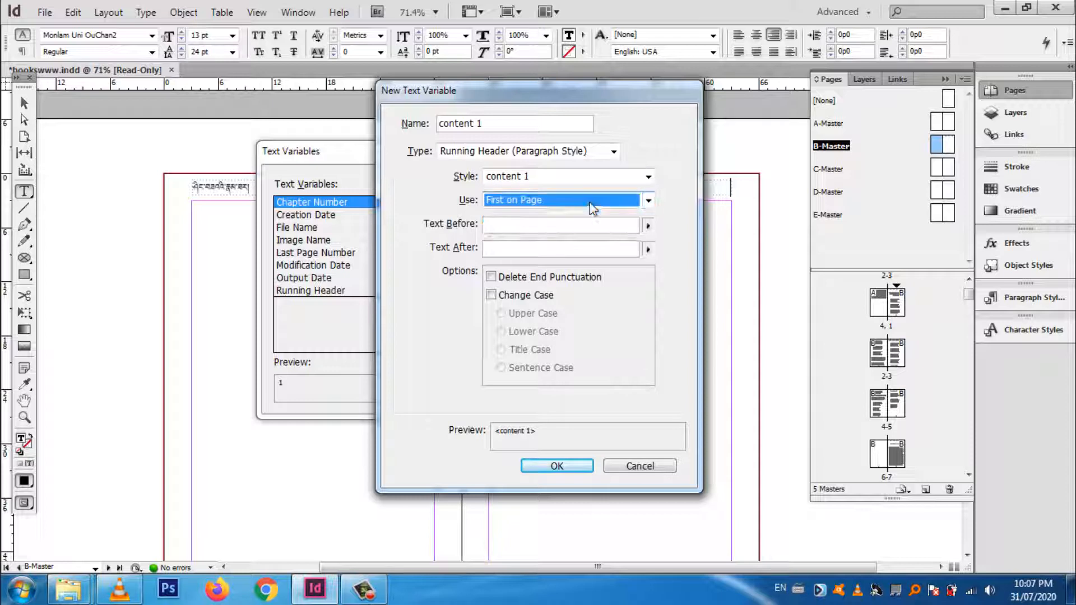
click(564, 466)
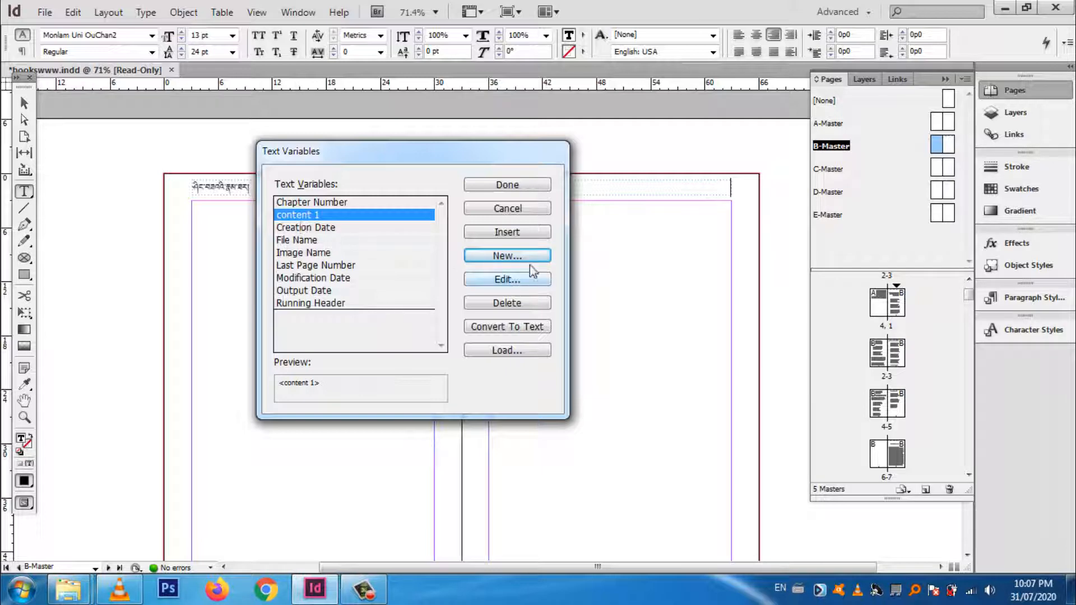
Step: Define a second Running Header (Paragraph Style) variable named content 2 using the content 2 paragraph style, and finish defining variables
click(516, 256)
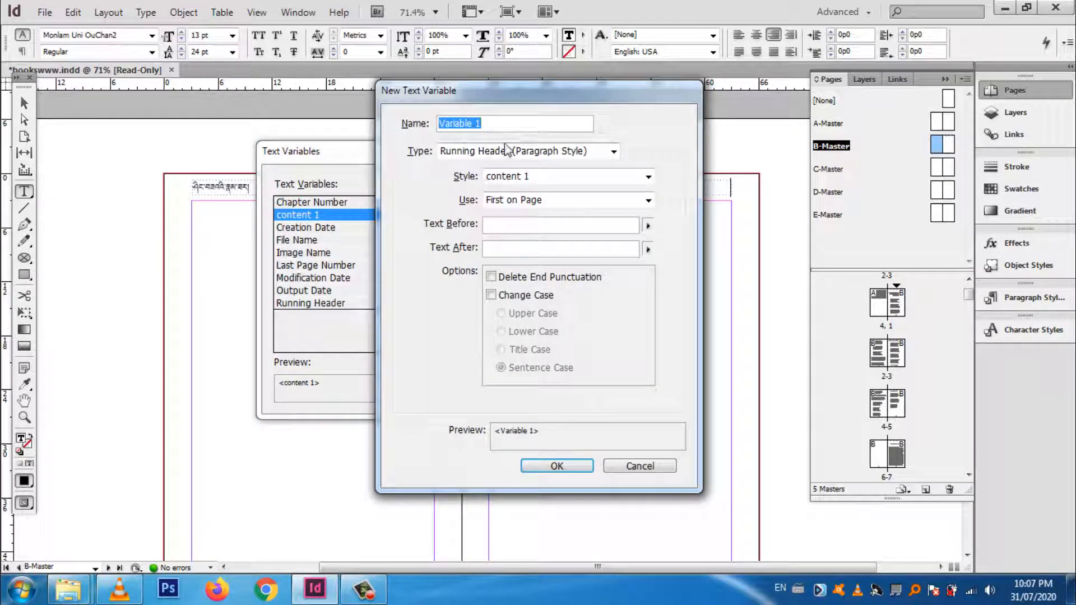
text(content 2)
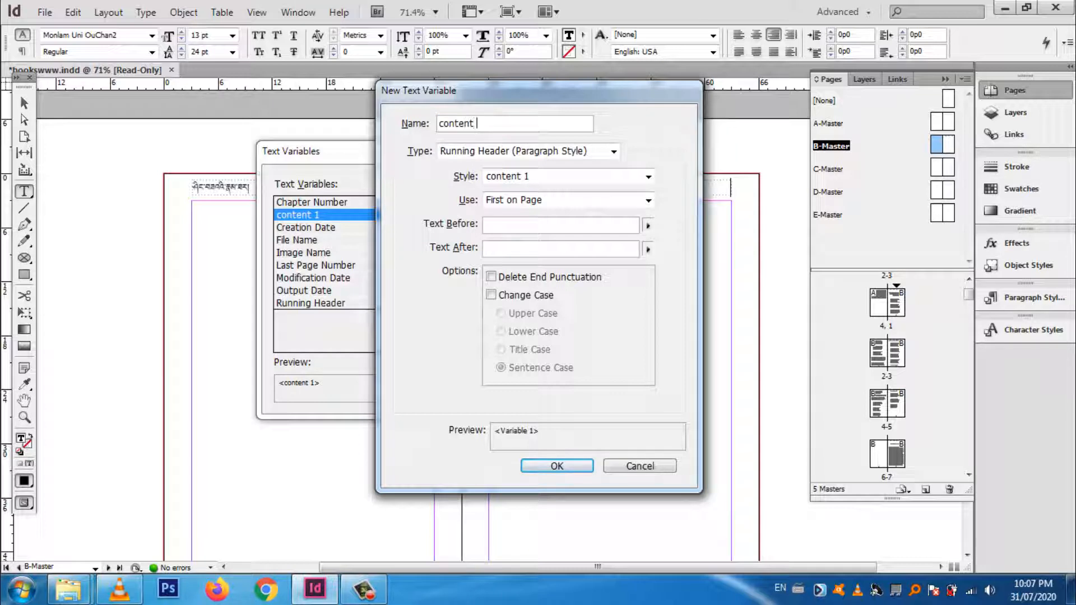
click(614, 152)
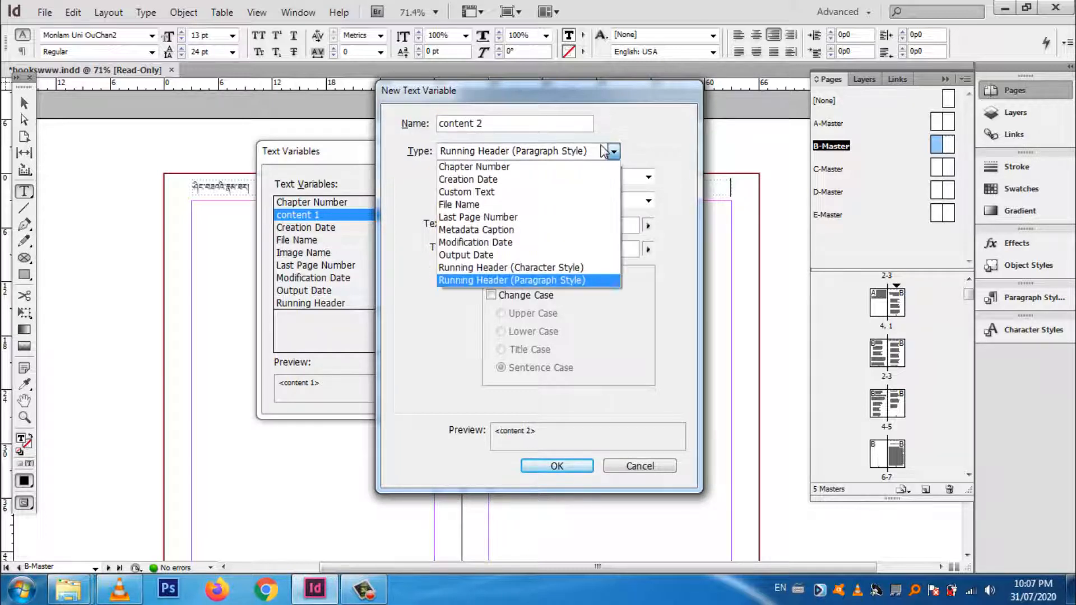
click(566, 280)
click(599, 178)
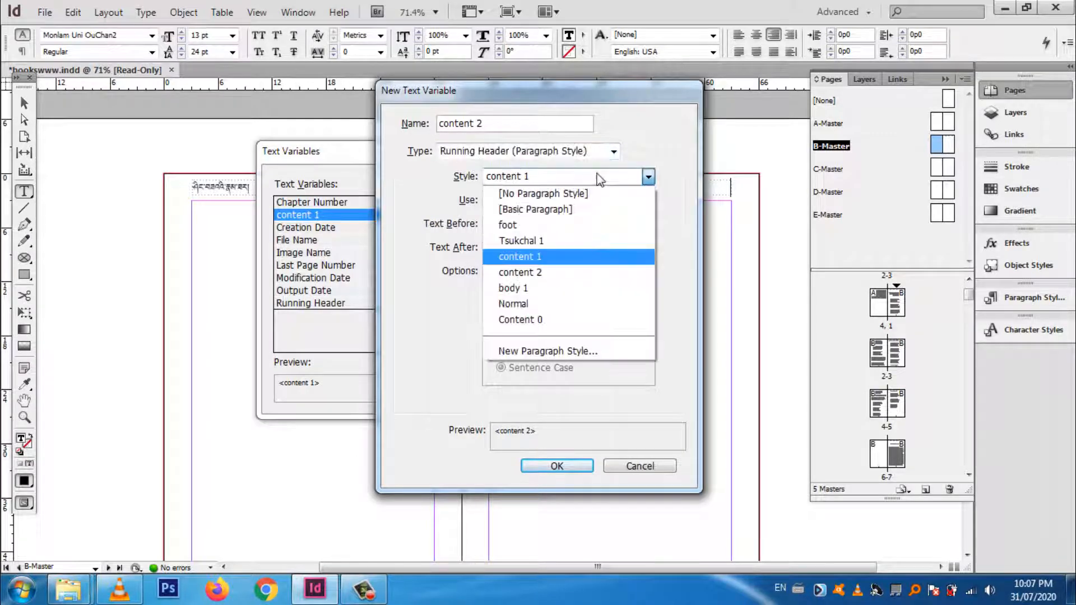
click(571, 275)
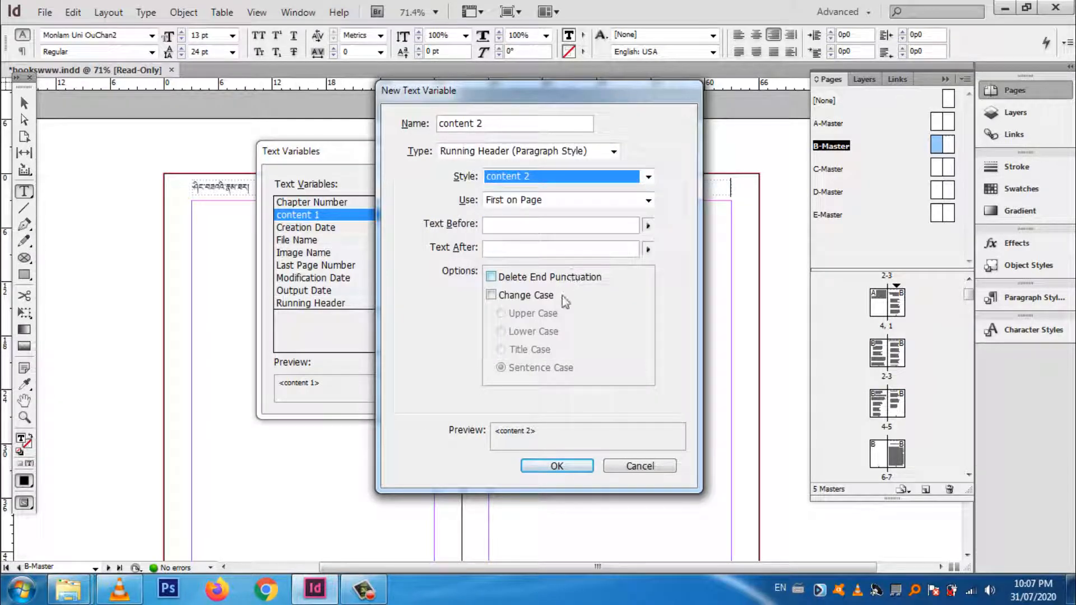
click(557, 466)
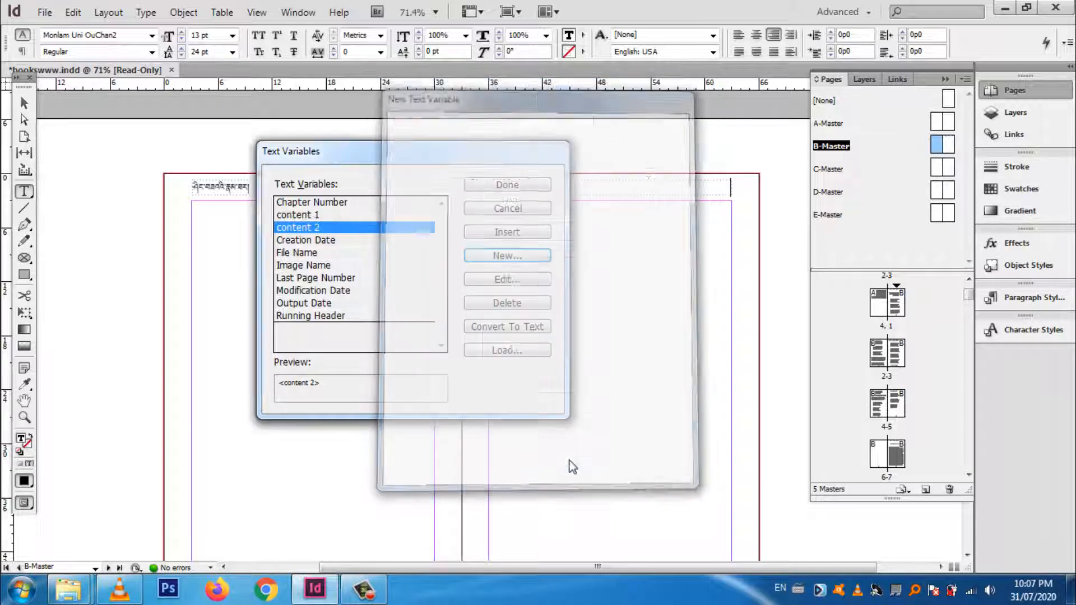
click(508, 185)
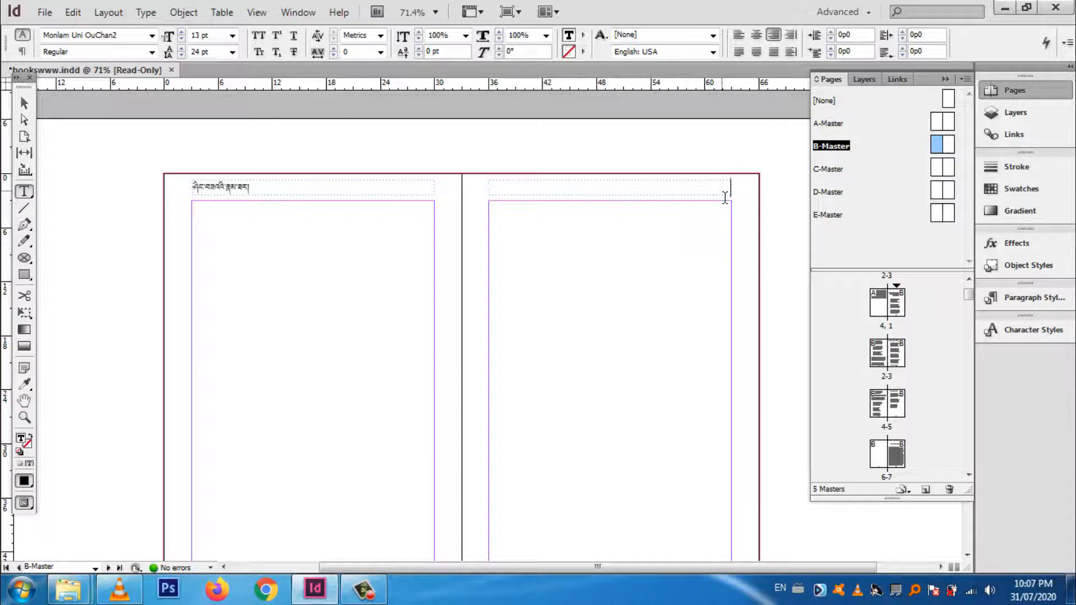
Step: Insert the content 1 text variable into the header frame of the B-Master's right-hand page
click(107, 12)
mouse_move(146, 12)
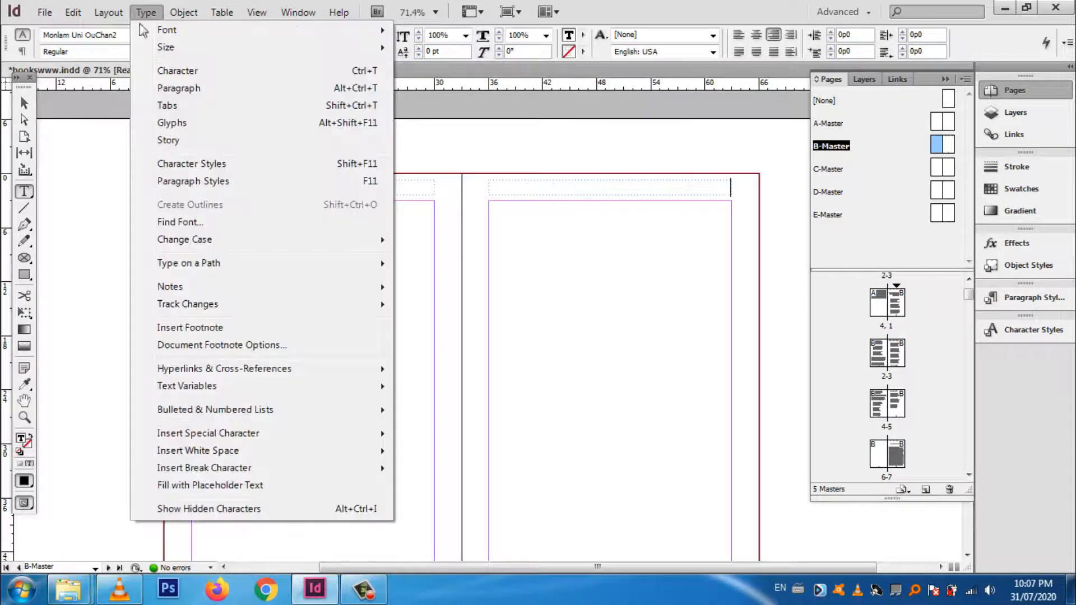
mouse_move(338, 392)
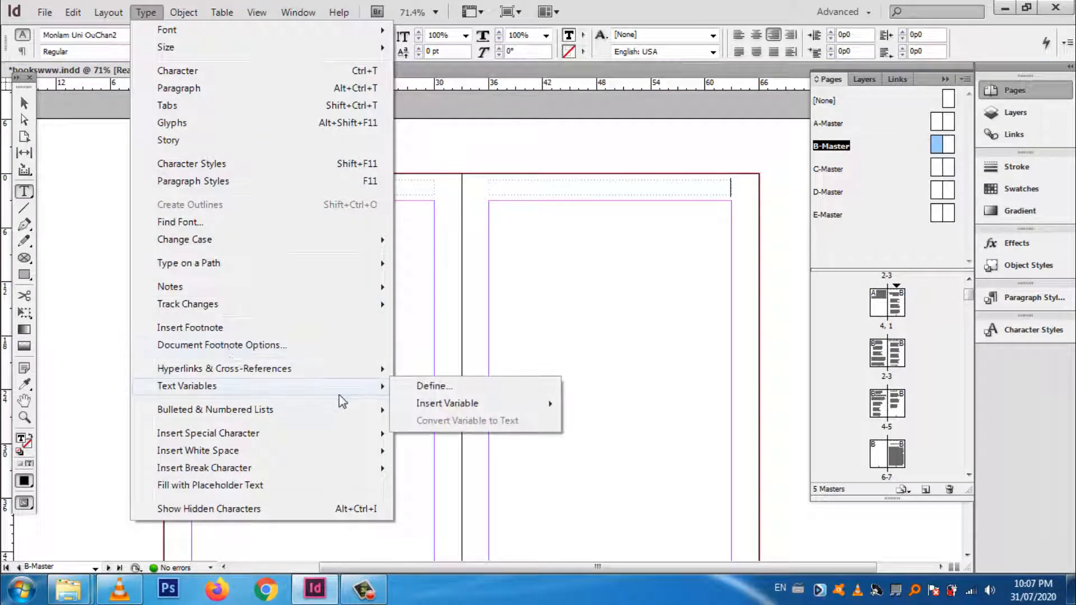
mouse_move(444, 405)
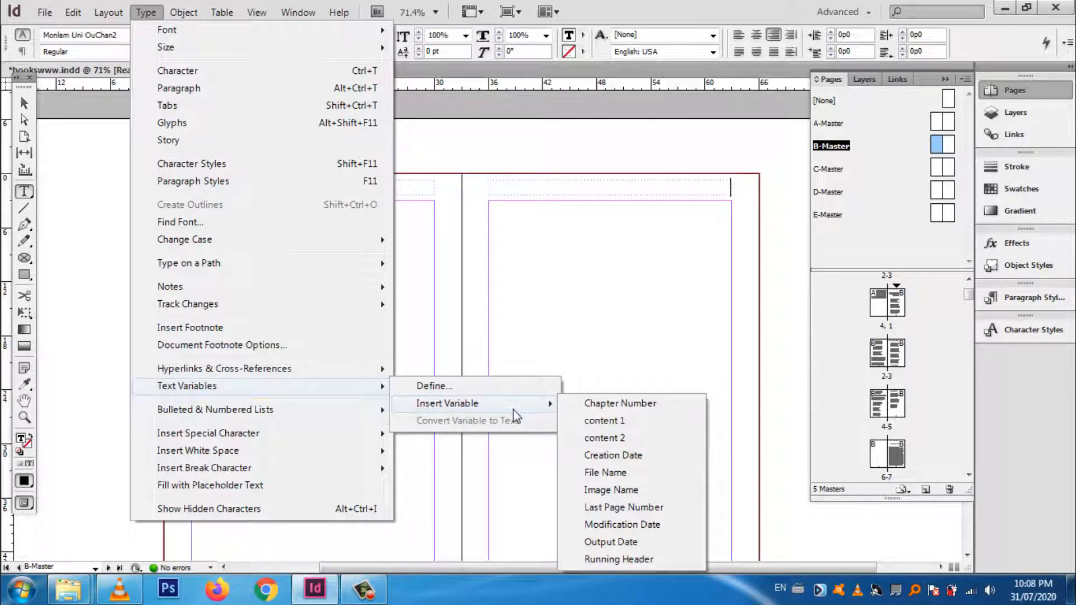
click(622, 429)
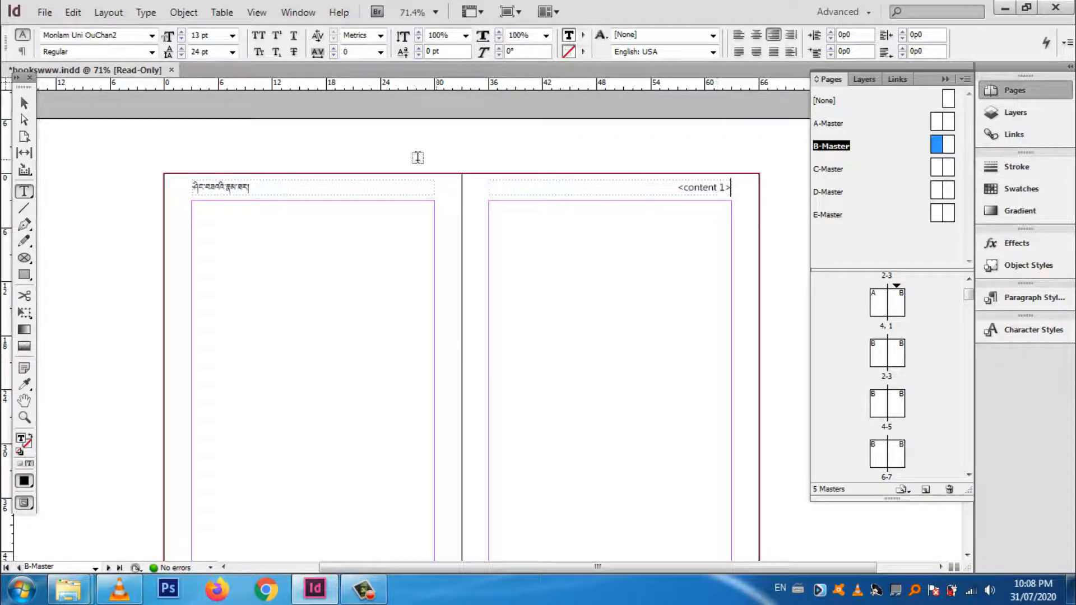
Step: Insert the content 2 text variable after content 1 in the header frame of the B-Master's right-hand page
click(145, 14)
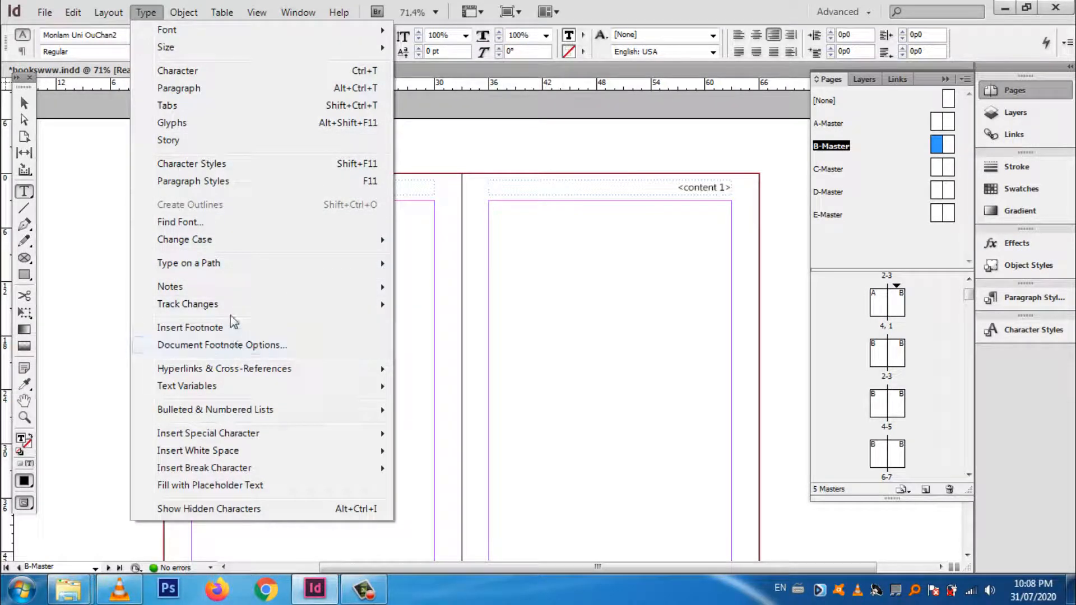
mouse_move(258, 386)
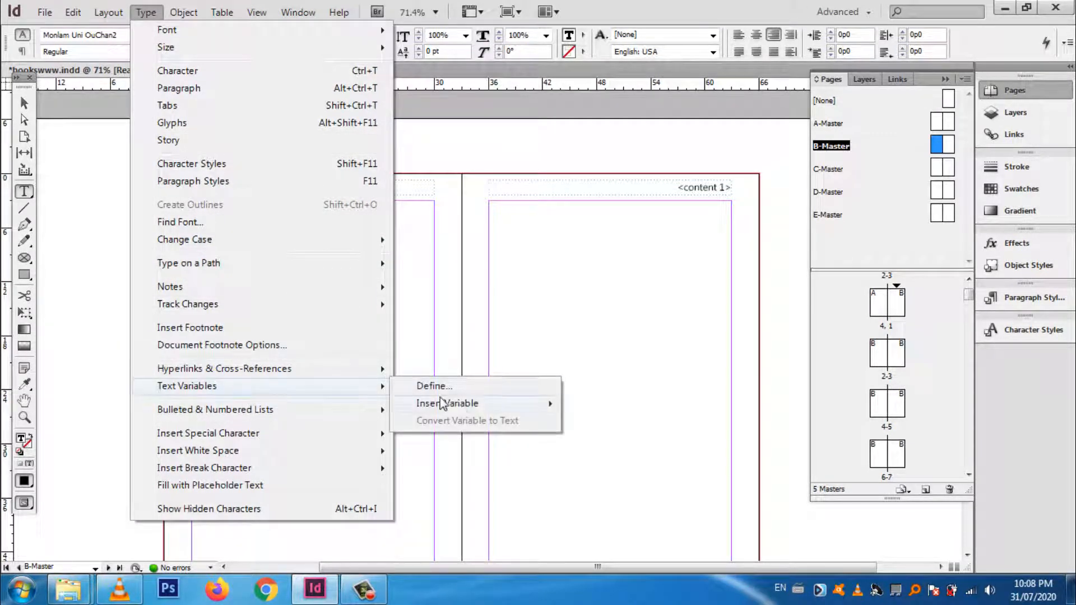
mouse_move(449, 403)
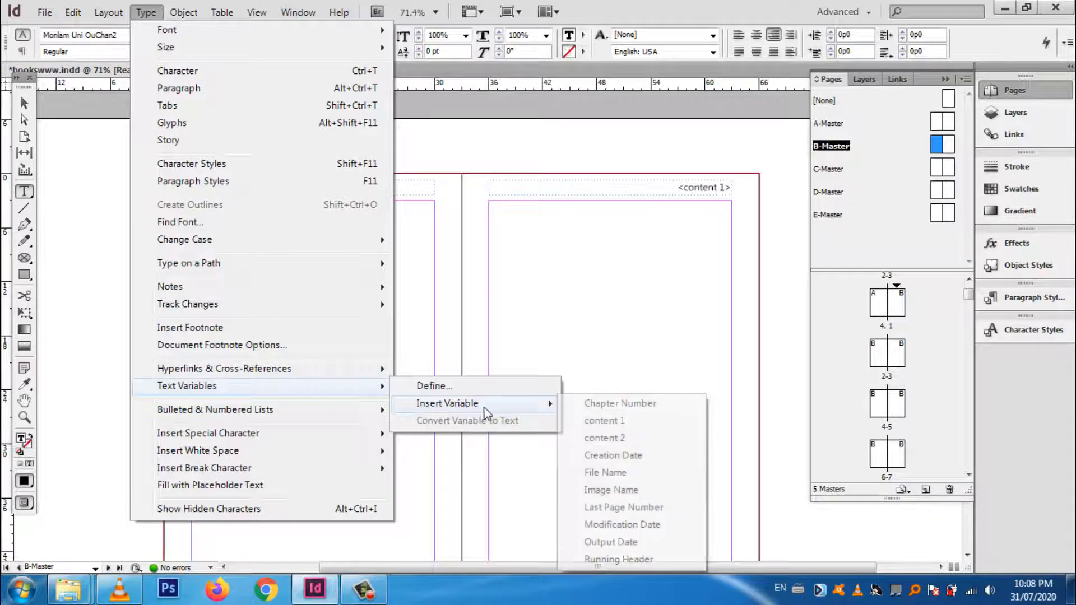
click(628, 443)
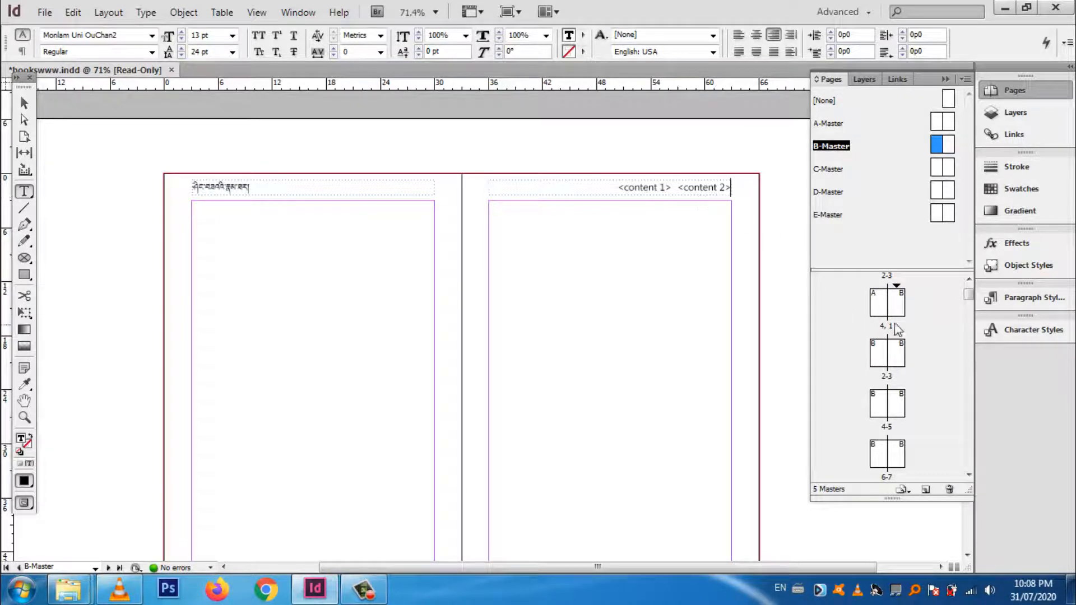
Step: Open page 1 and check the running headers on it and the neighbouring spreads
double_click(898, 310)
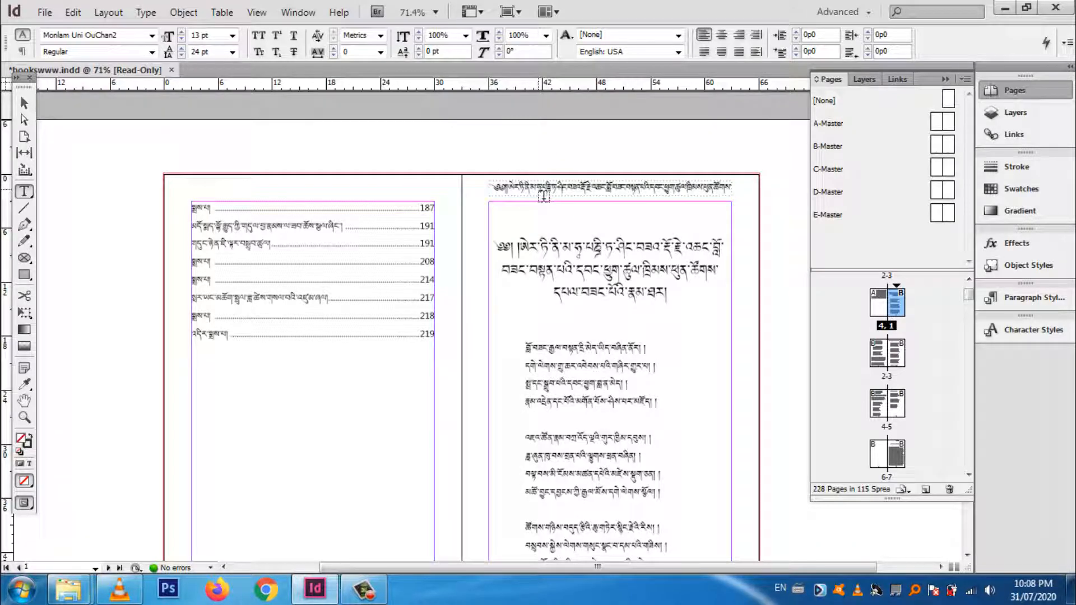
scroll(562, 212, down, 3)
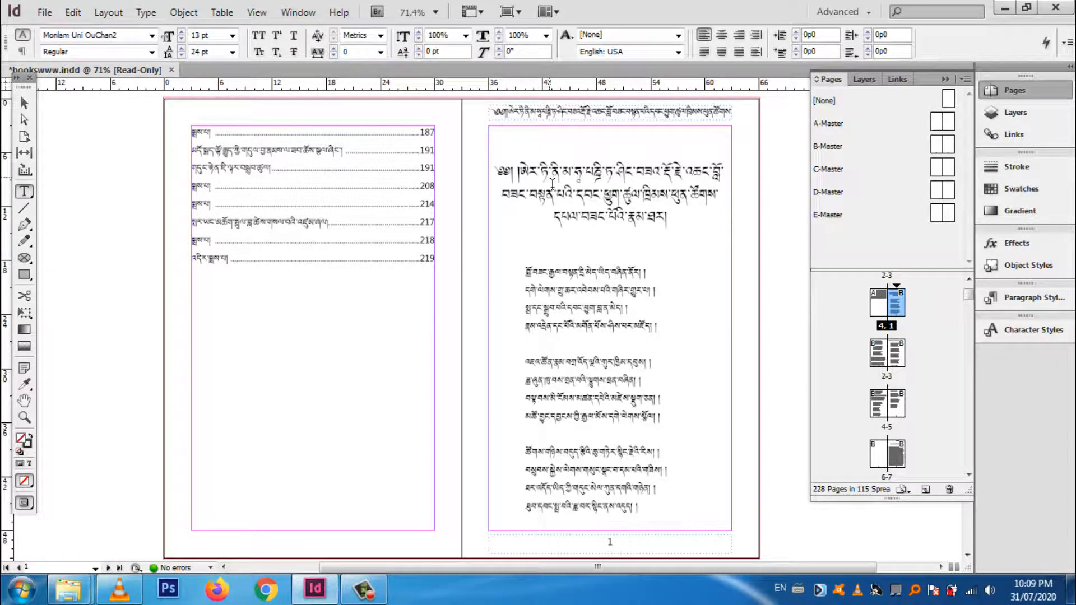
scroll(552, 185, down, 15)
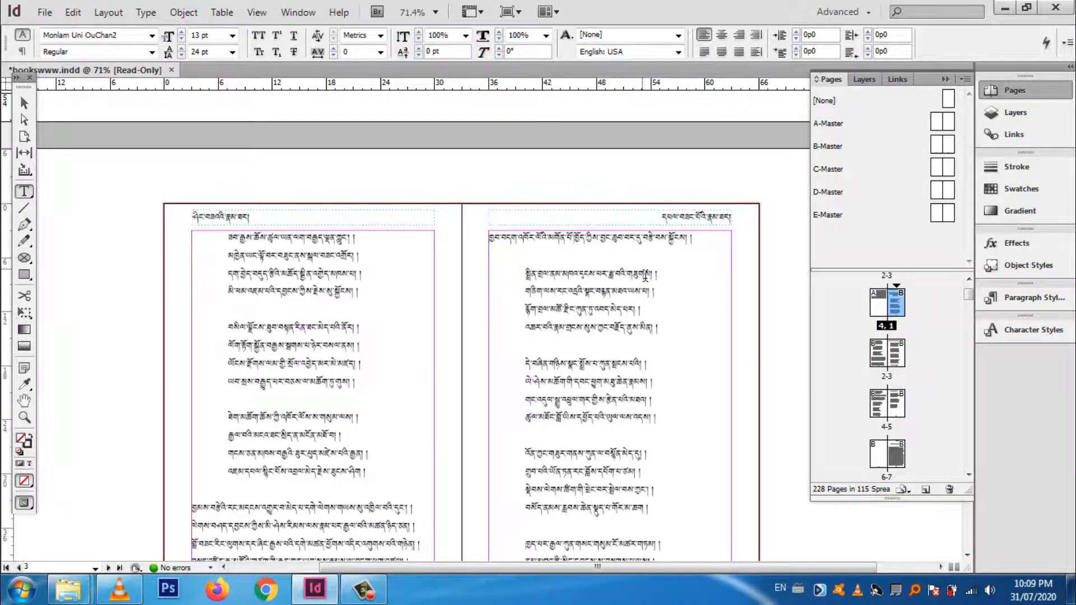
scroll(645, 275, up, 15)
scroll(645, 276, up, 10)
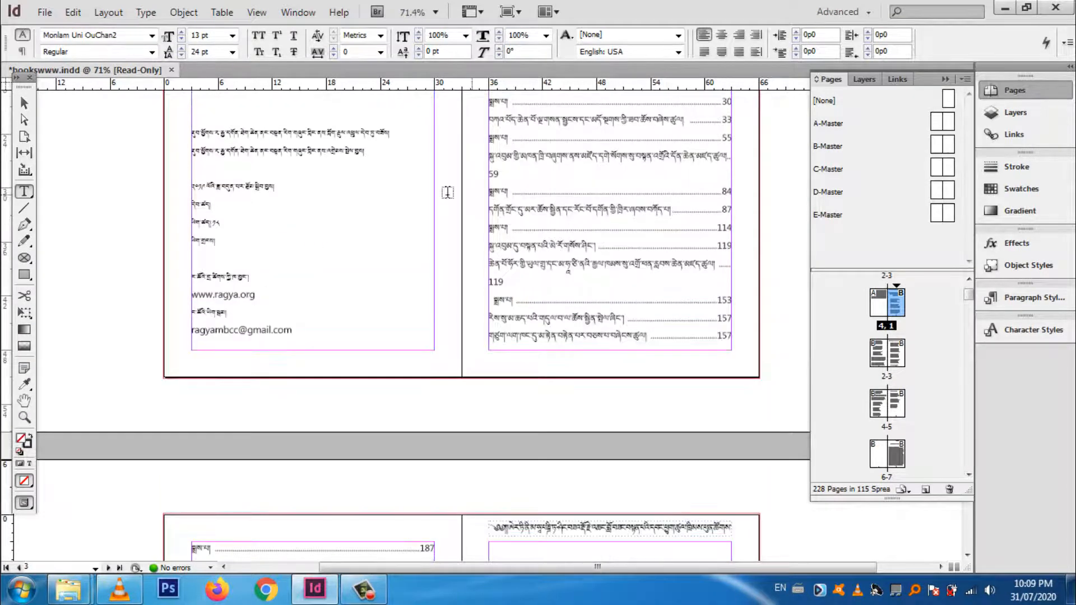
scroll(689, 263, up, 5)
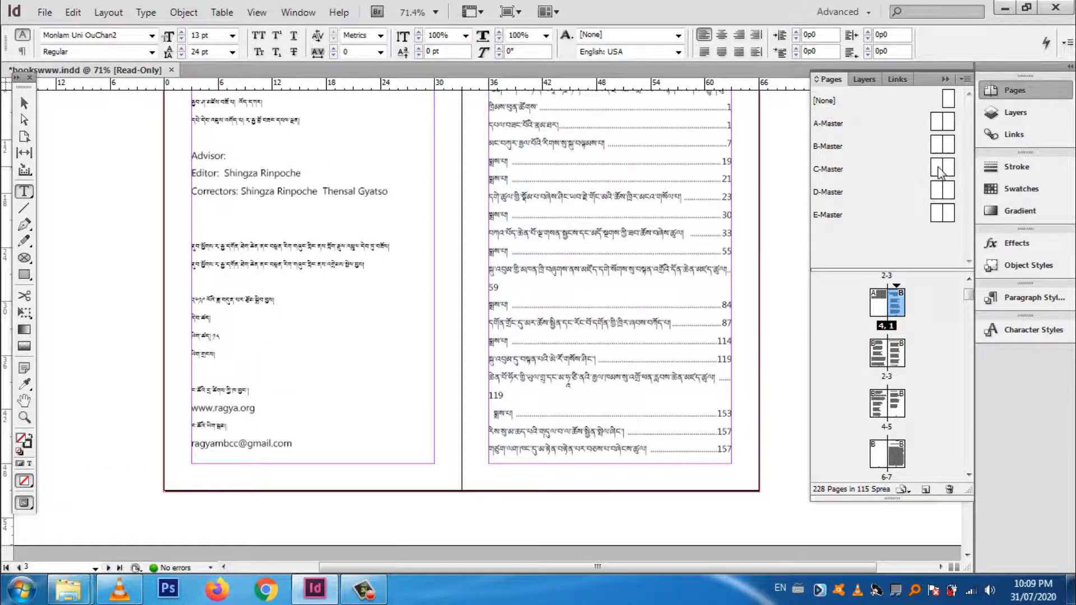
Step: Set the font size of both header variables on the B-Master's right-hand page to 9 pt
double_click(947, 147)
scroll(650, 200, up, 6)
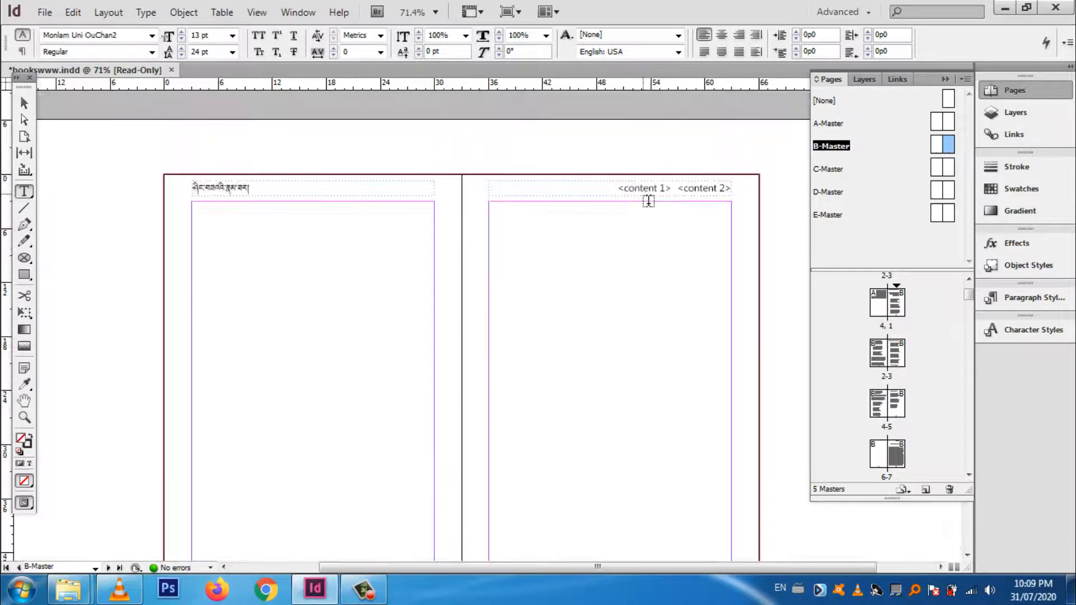
click(683, 195)
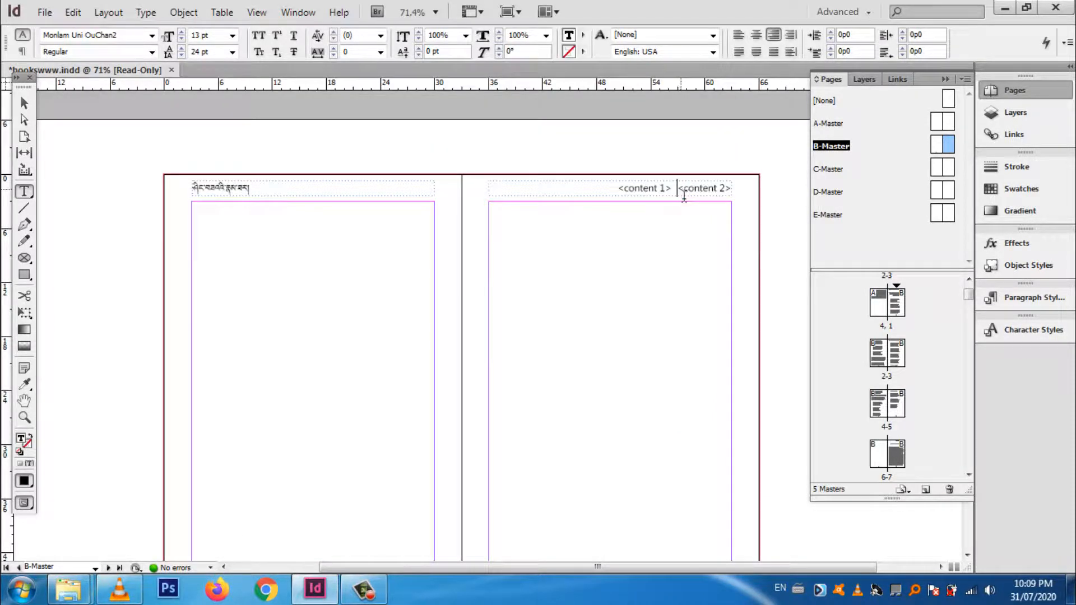
key(ctrl+a)
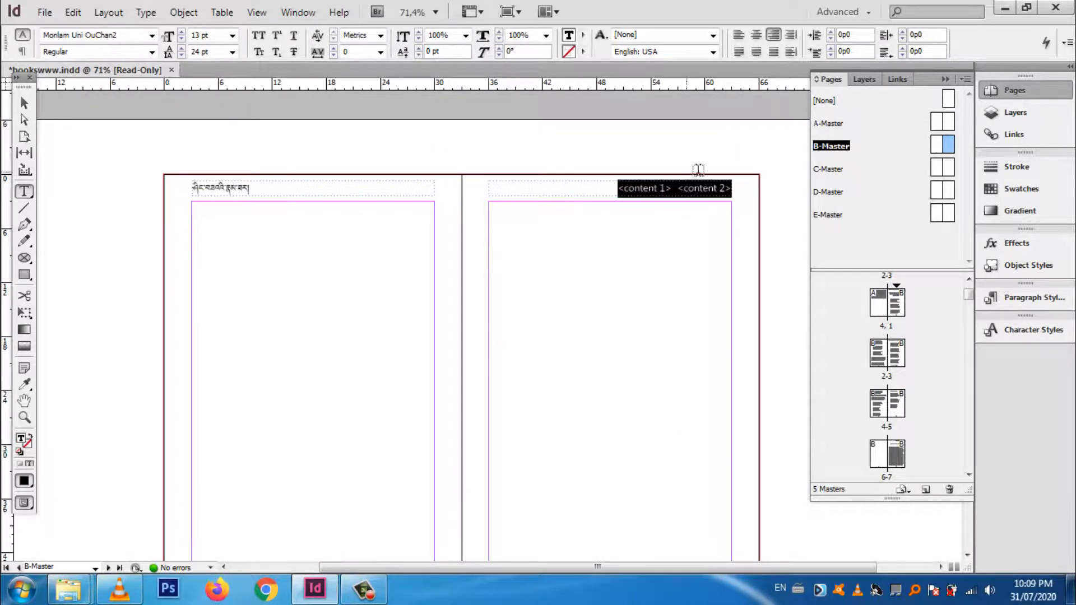
click(232, 35)
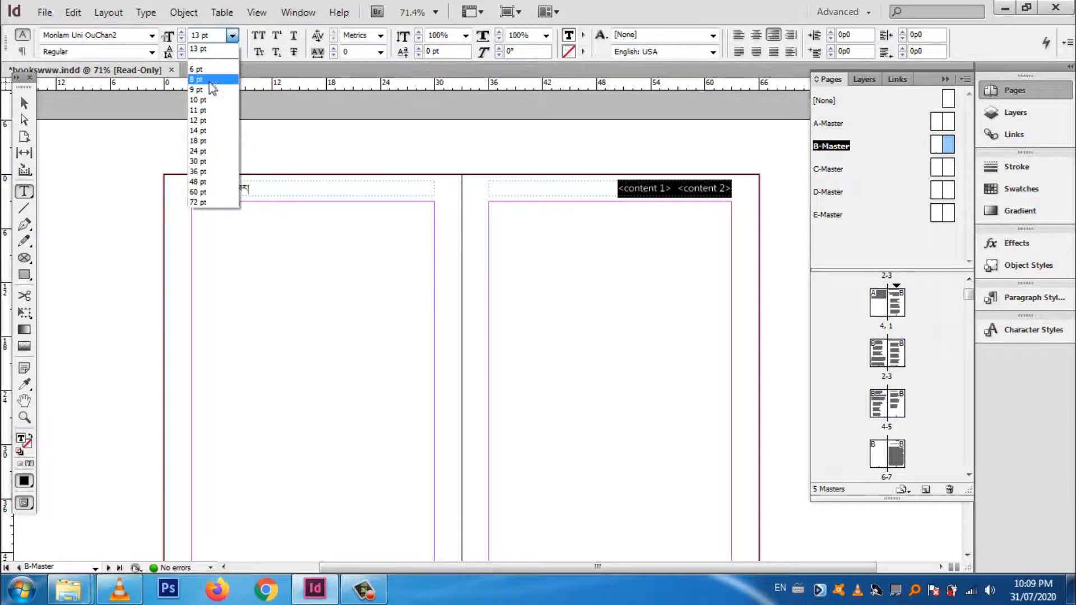
click(214, 70)
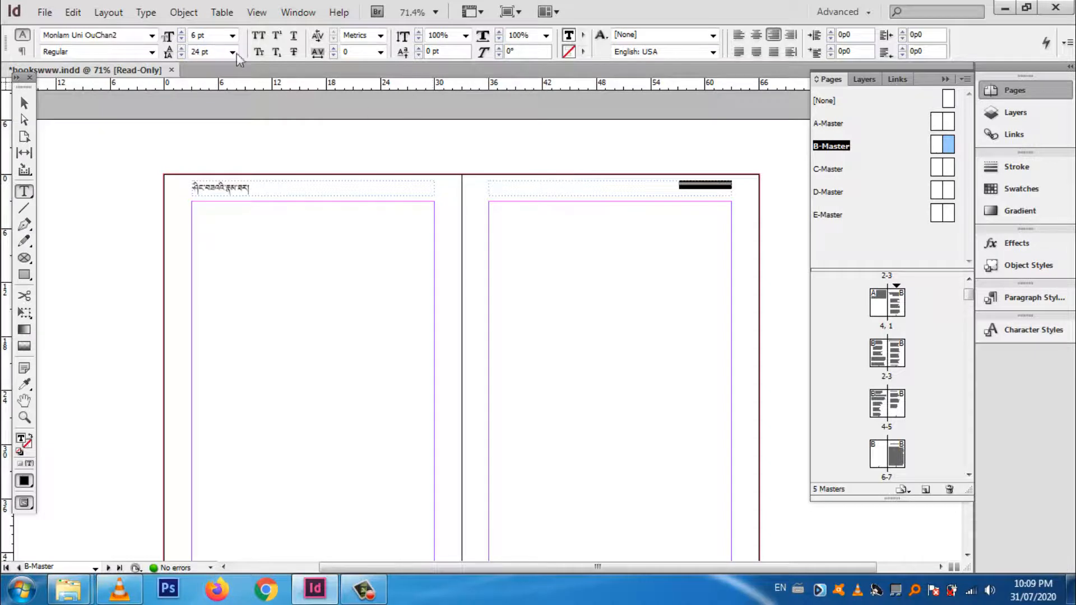
click(232, 36)
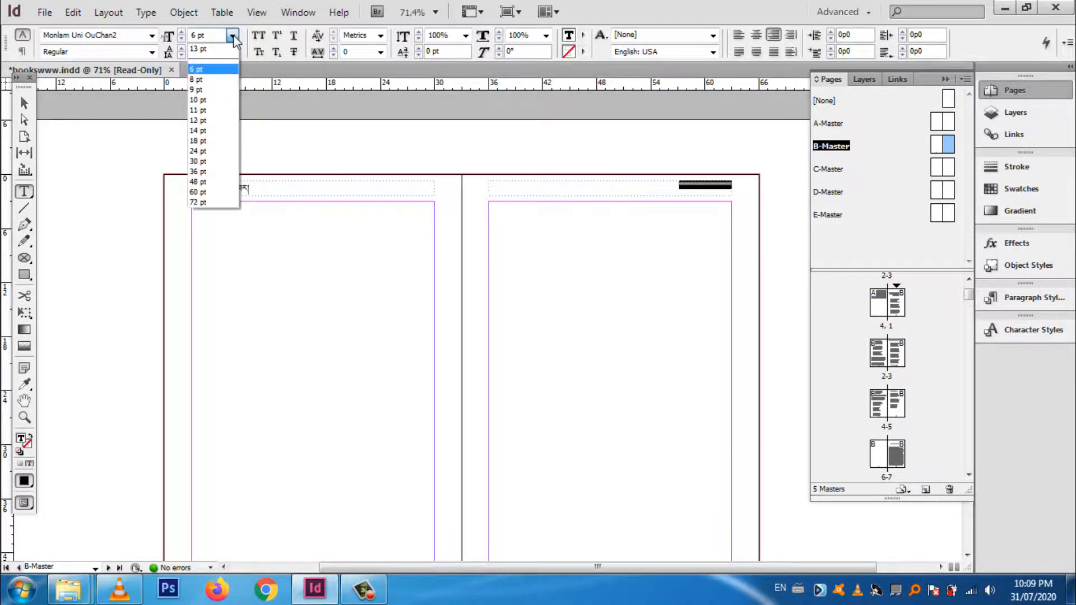
click(214, 89)
key(Right)
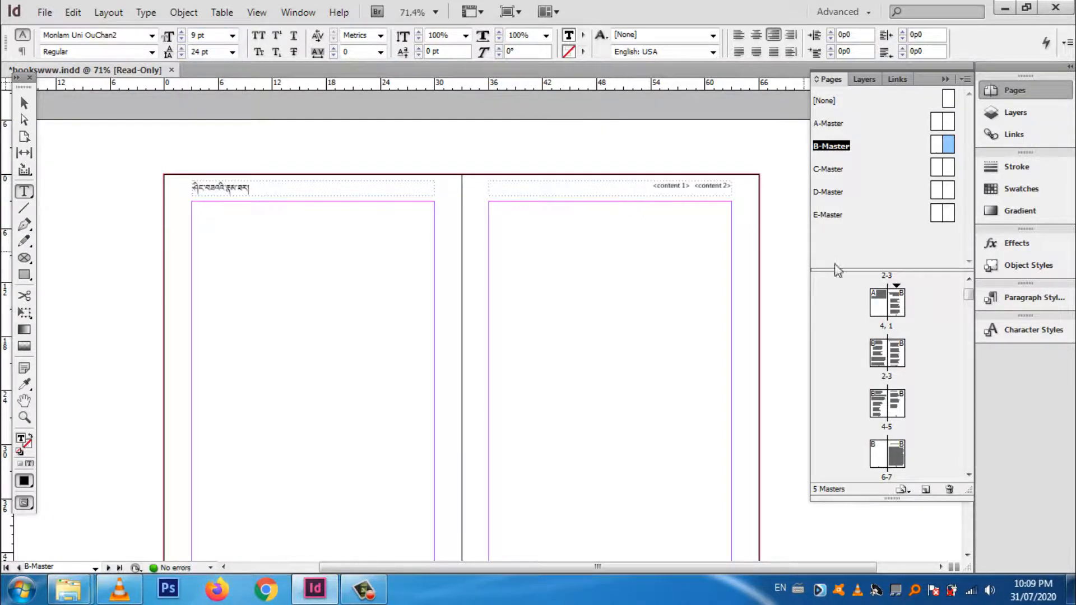
Step: Review the resized right-hand running headers from page 1 through page 7
click(897, 305)
double_click(896, 307)
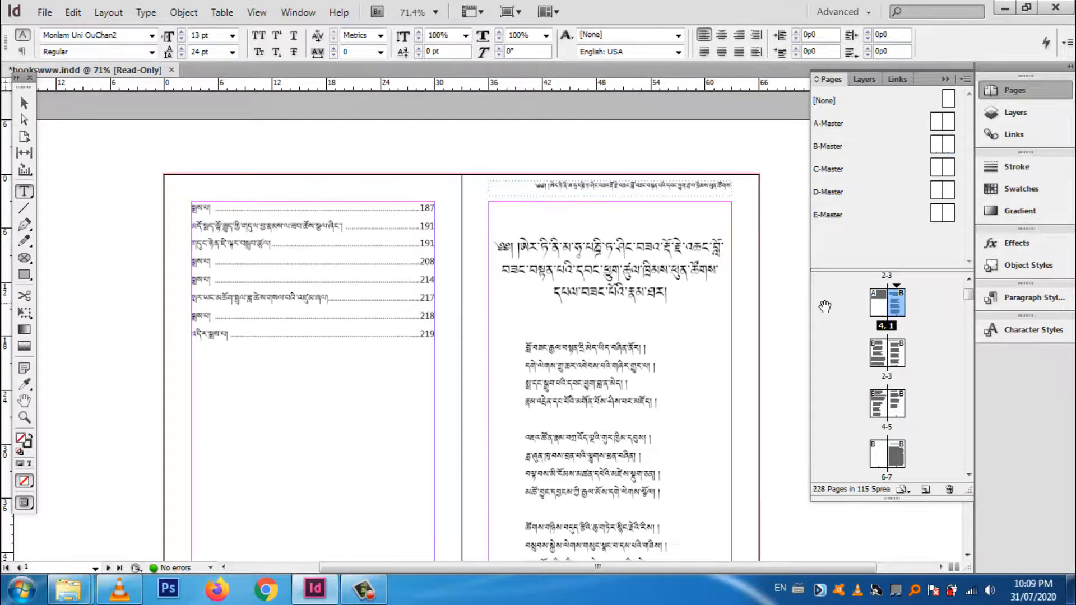
scroll(664, 280, down, 5)
scroll(664, 280, down, 5)
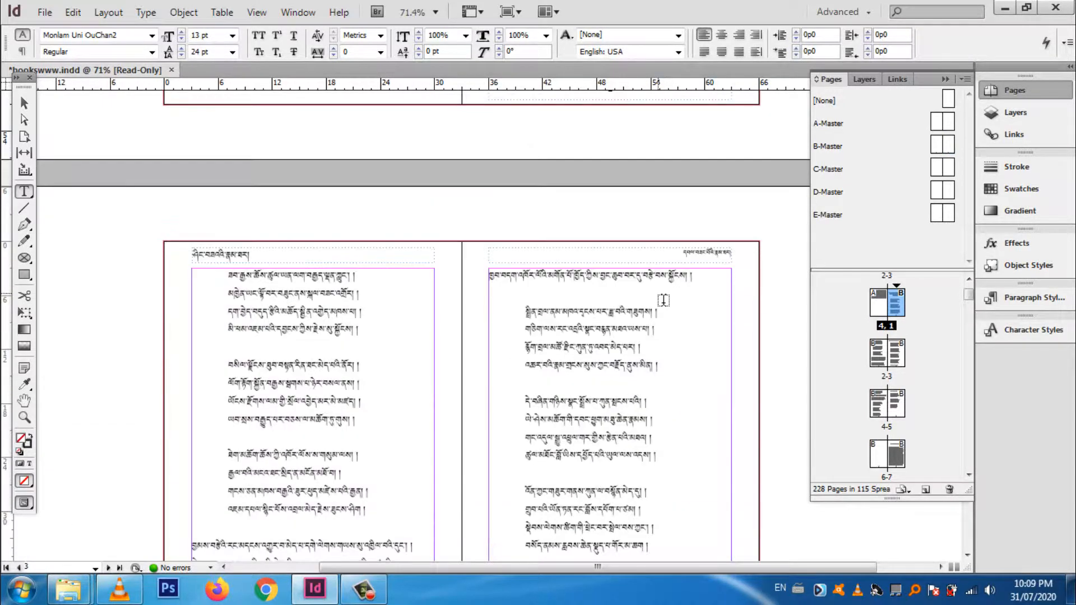
scroll(663, 300, down, 2)
scroll(664, 284, up, 3)
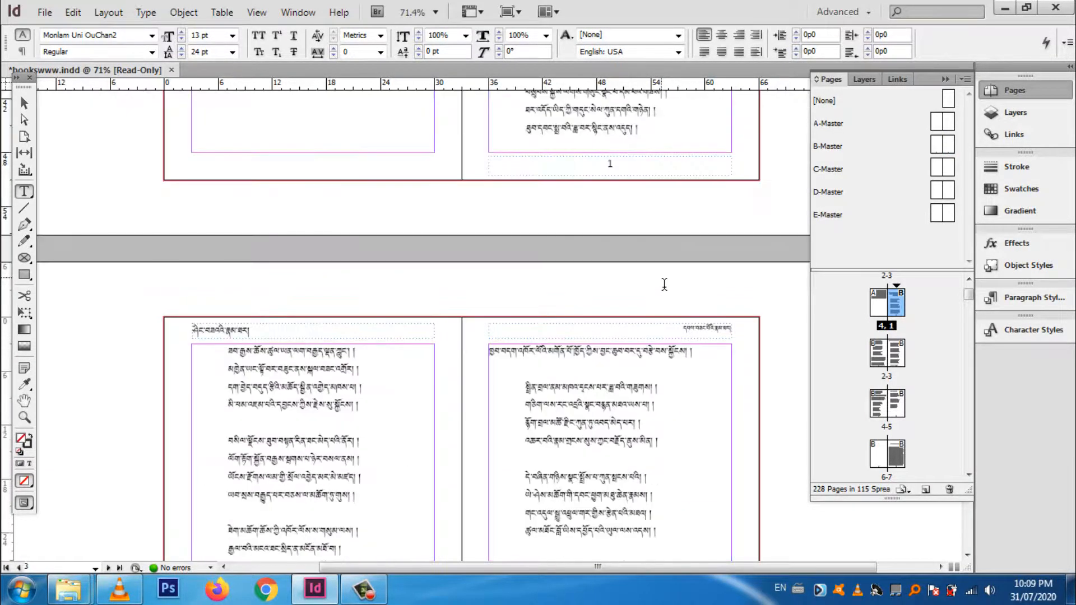
scroll(664, 284, down, 20)
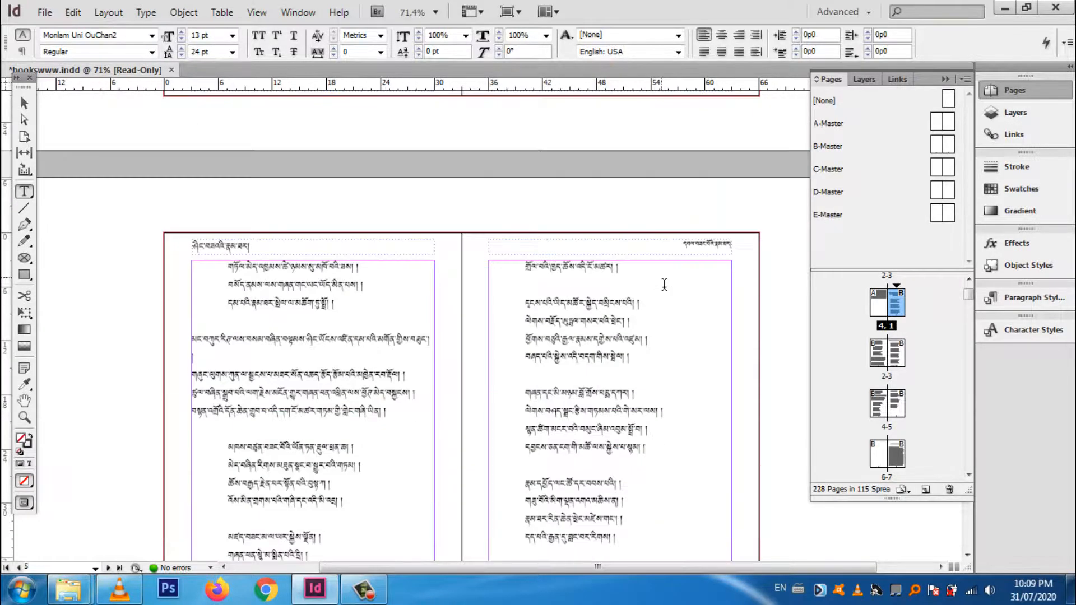
scroll(664, 284, down, 5)
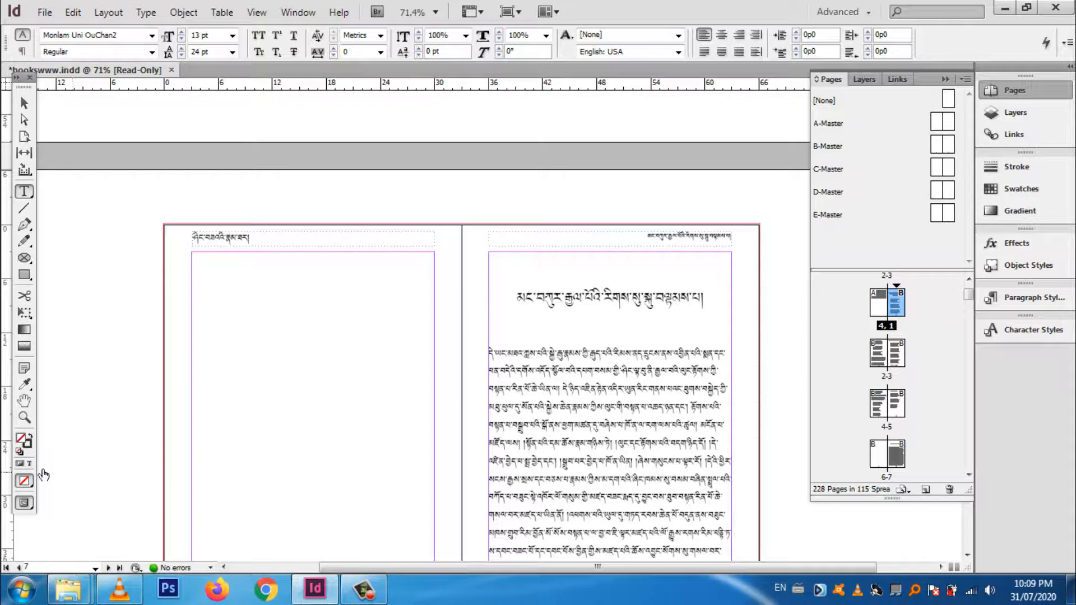
Step: Examine page 7's running header up close against the chapter title, and return to an overview of the spread
click(26, 418)
click(701, 248)
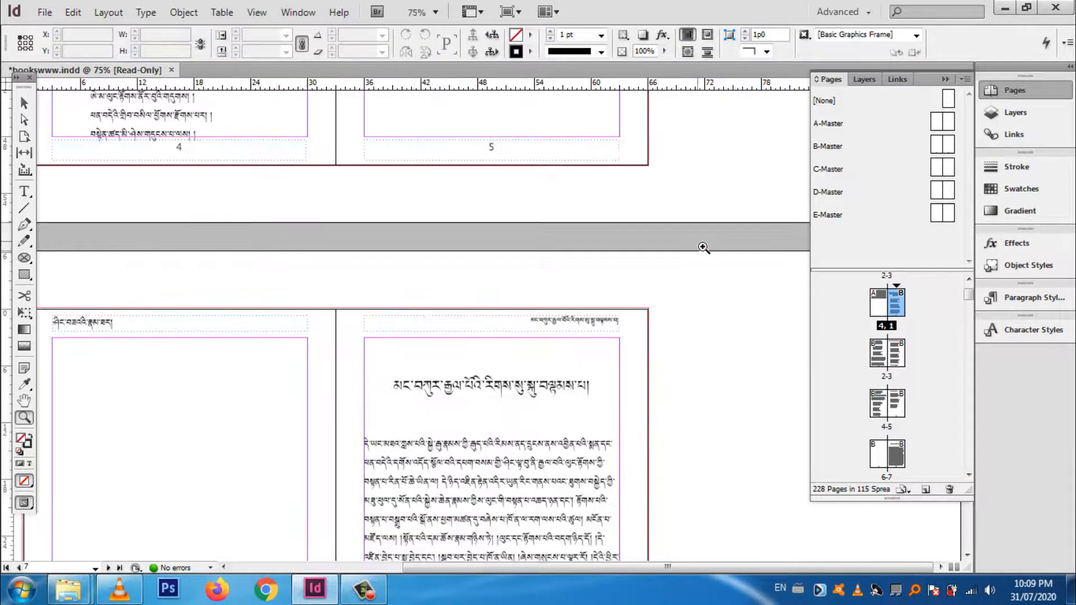
click(619, 325)
click(483, 343)
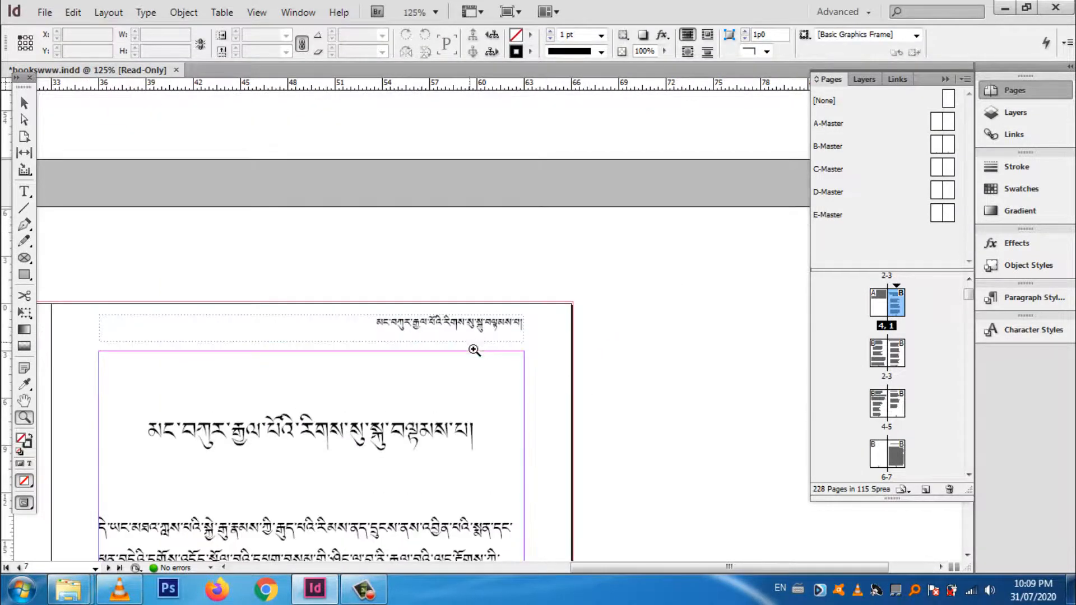
click(302, 403)
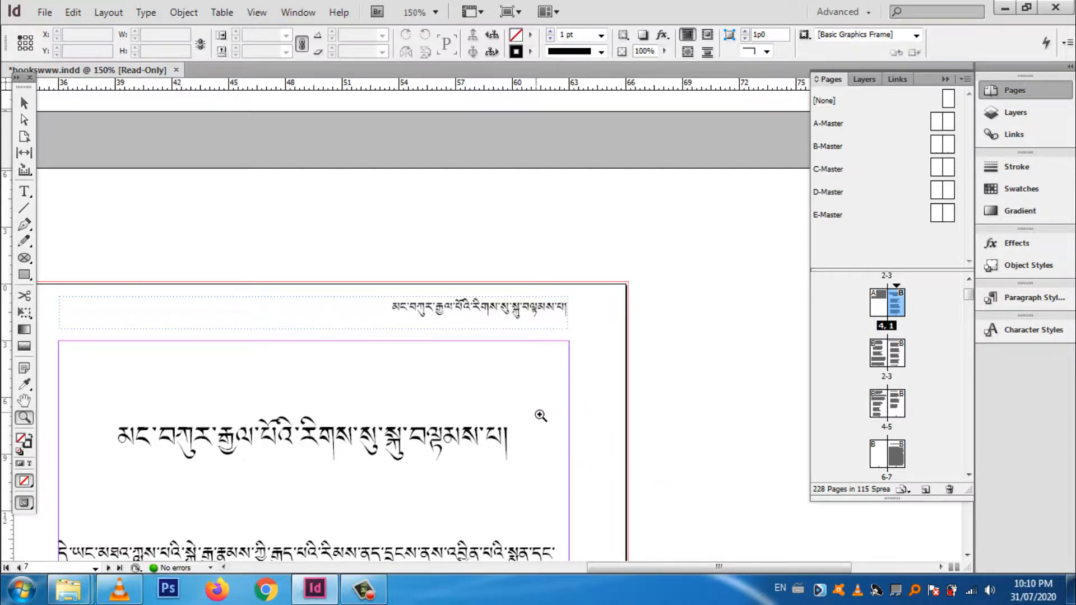
alt+click(353, 324)
alt+click(351, 322)
alt+click(353, 323)
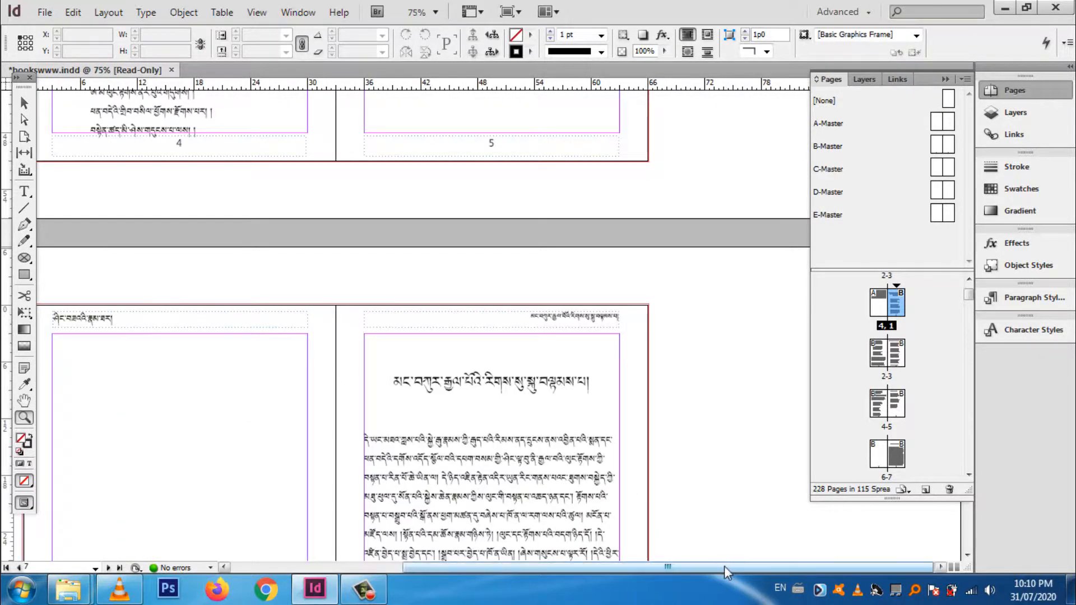
drag(727, 571, 637, 537)
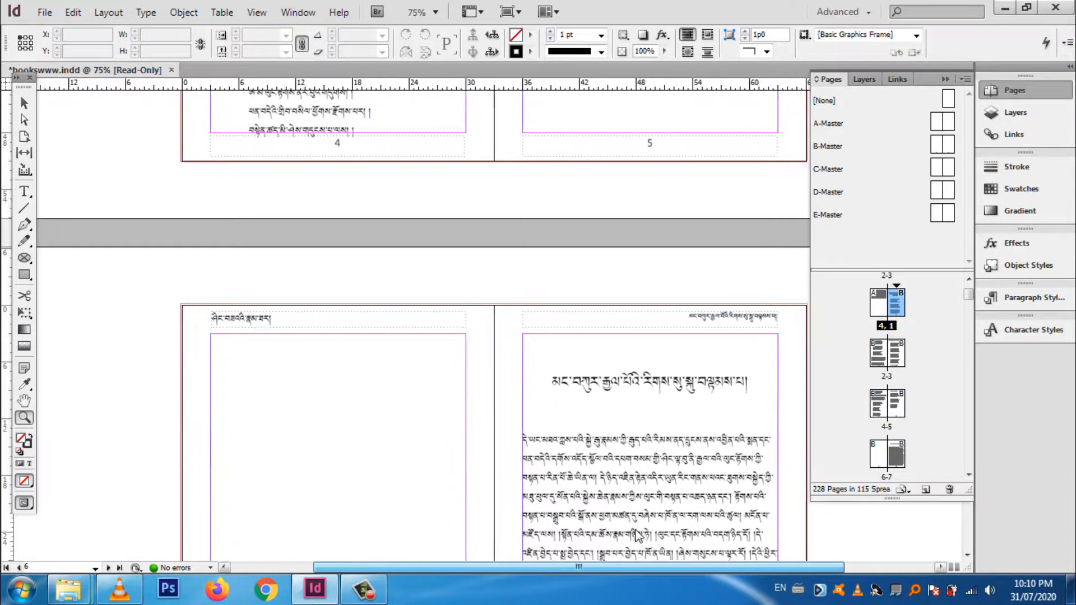
scroll(555, 385, down, 4)
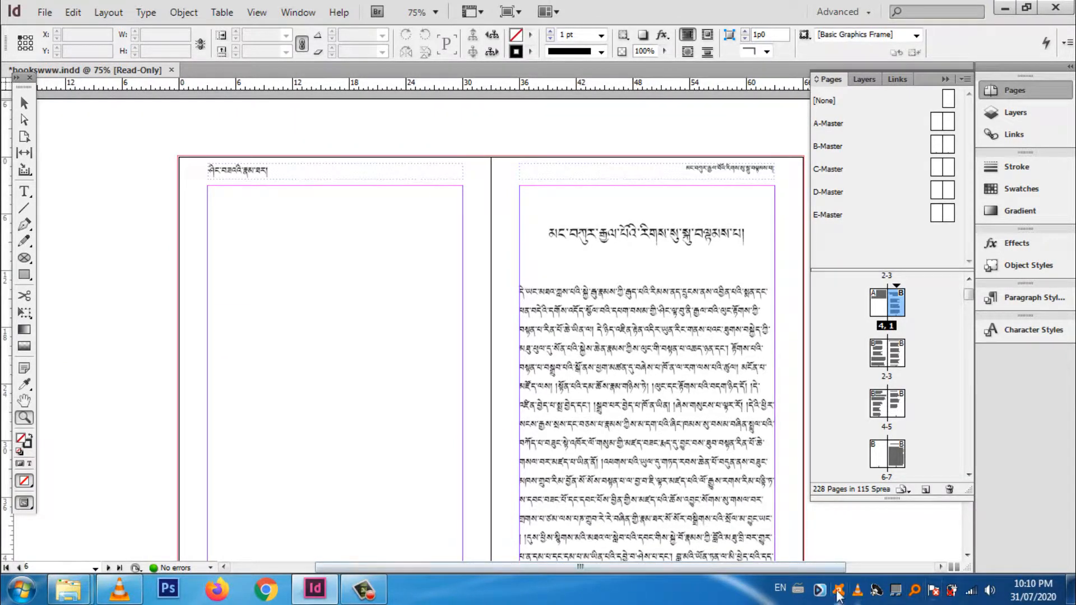
click(378, 599)
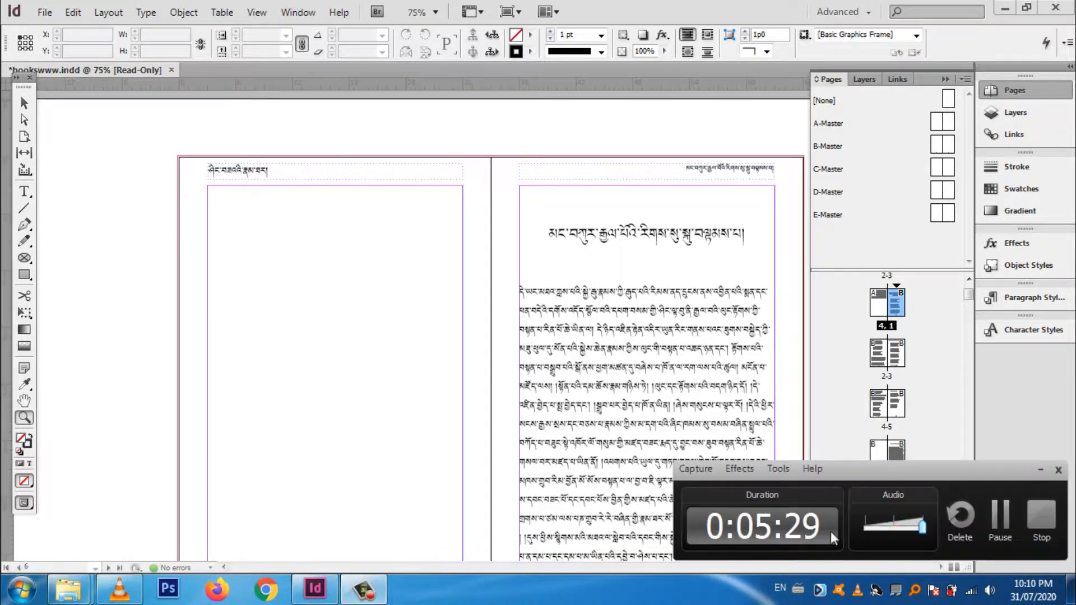